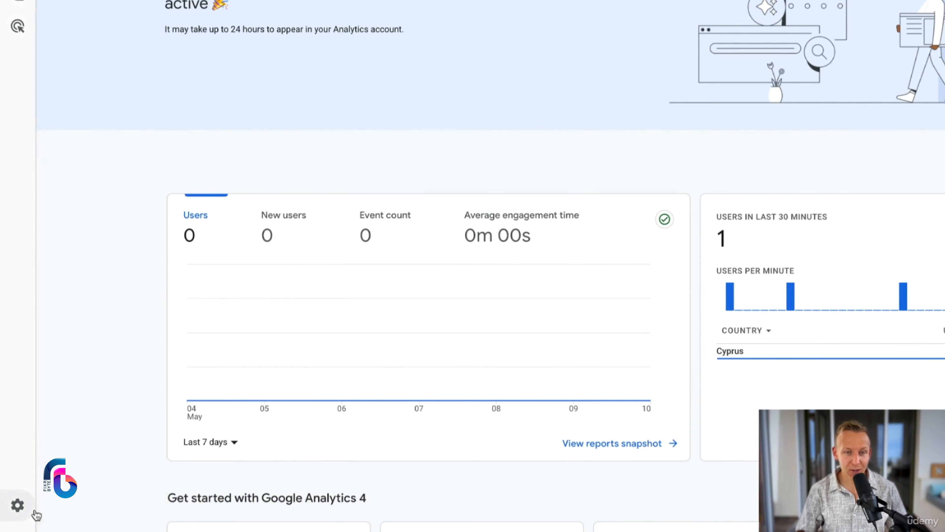
Step: Deactivate the Internal Traffic data filter in the property's data settings
{"action": "left_click", "coordinate": [374, 352]}
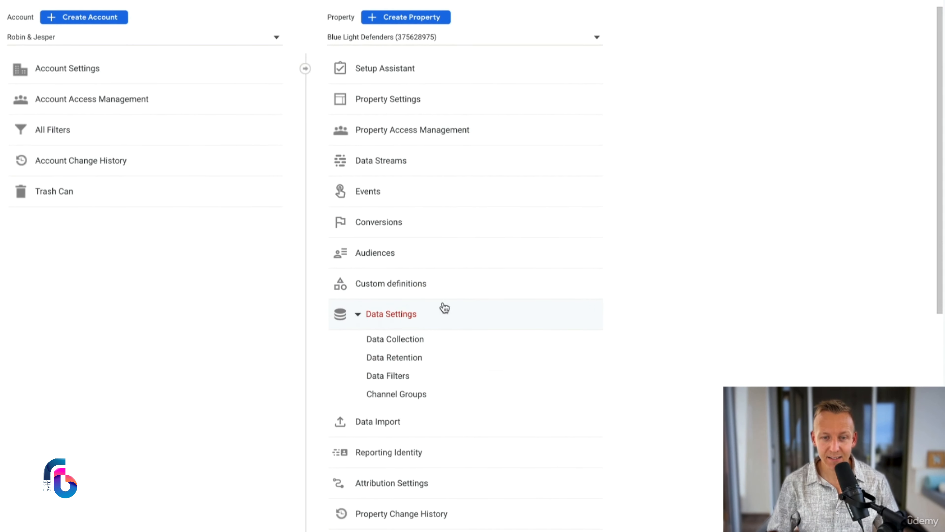
{"action": "left_click", "coordinate": [409, 378]}
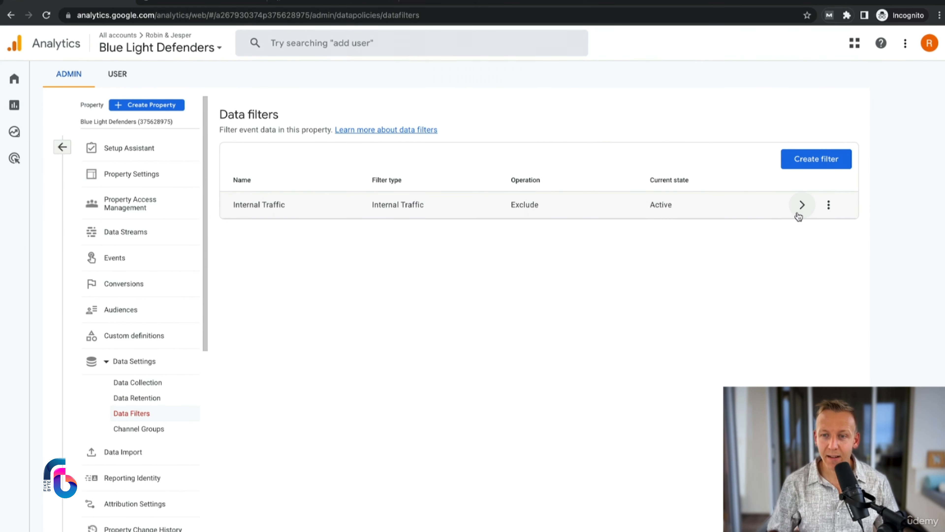
{"action": "left_click", "coordinate": [829, 204]}
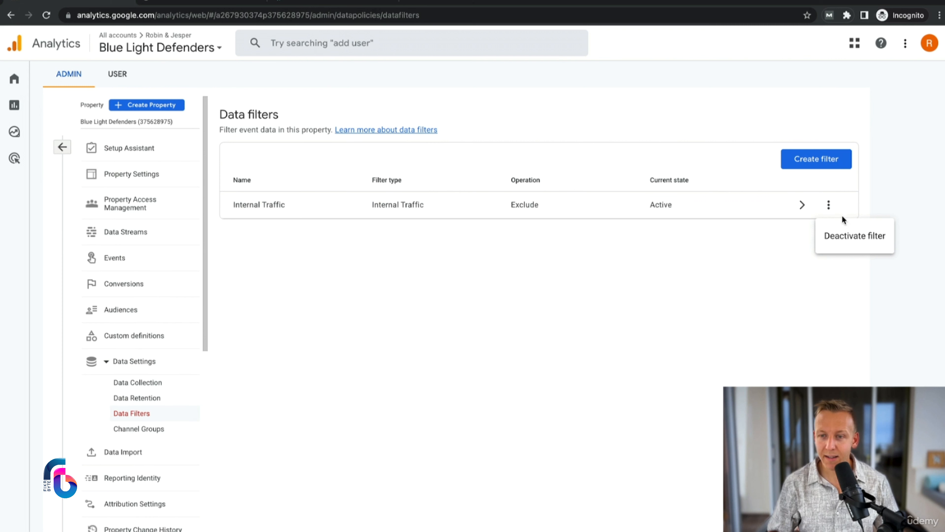
{"action": "left_click", "coordinate": [849, 242]}
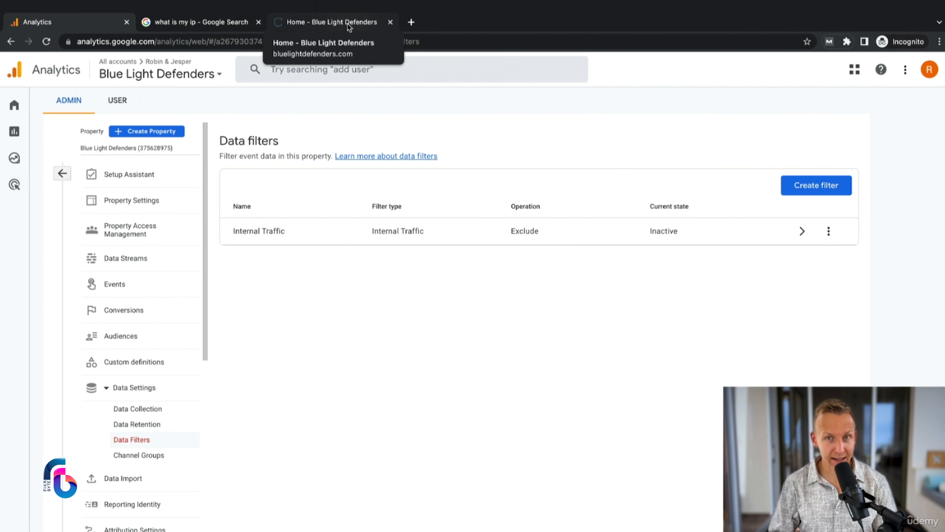
{"action": "left_click", "coordinate": [74, 3]}
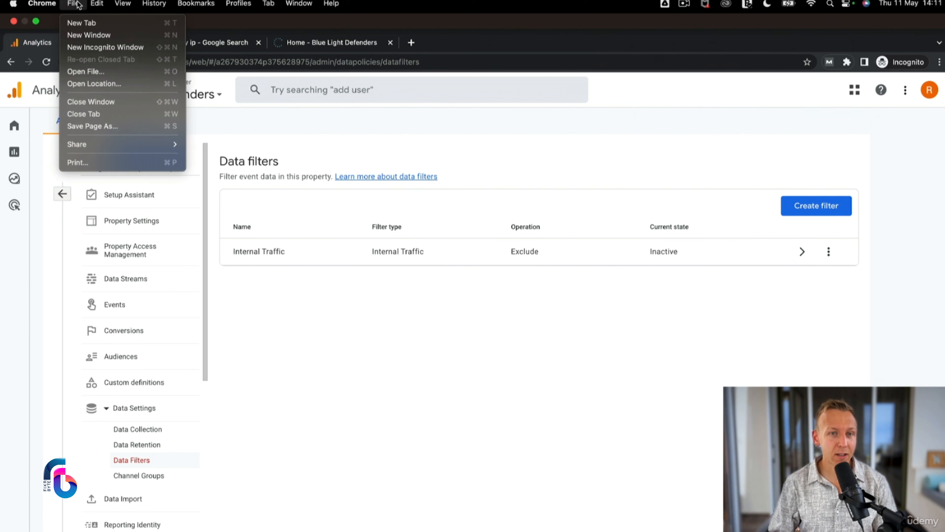
{"action": "mouse_move", "coordinate": [42, 4]}
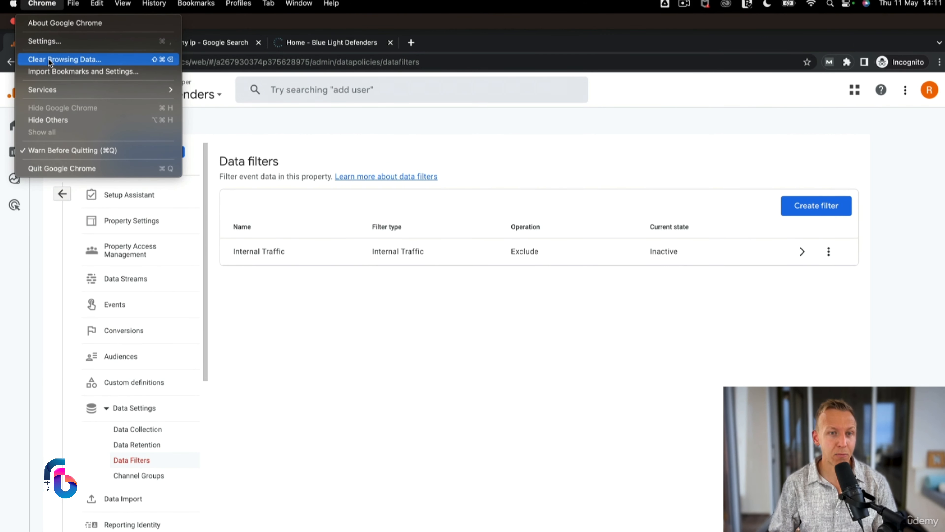
{"action": "left_click", "coordinate": [393, 314]}
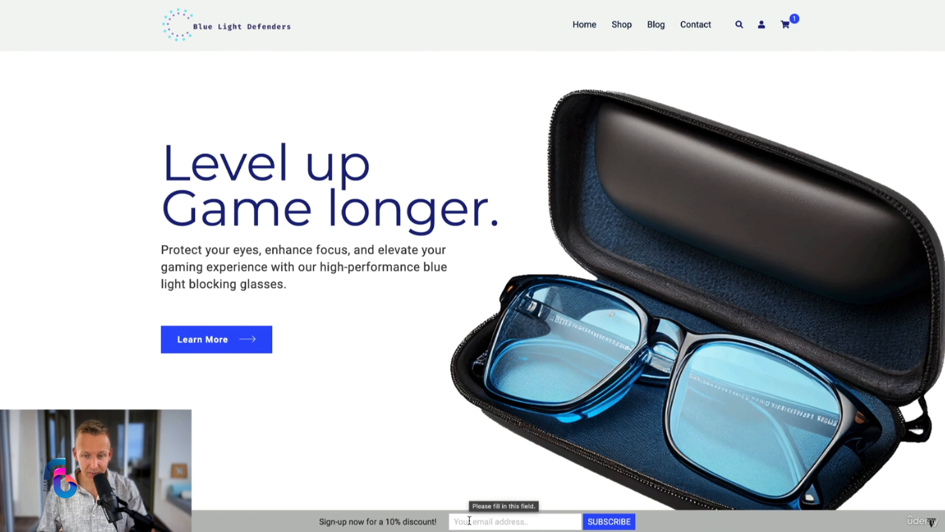
Step: Subscribe to the 10% discount offer on the Blue Light Defenders home page with a test e-mail address
{"action": "key", "text": "ctrl+v"}
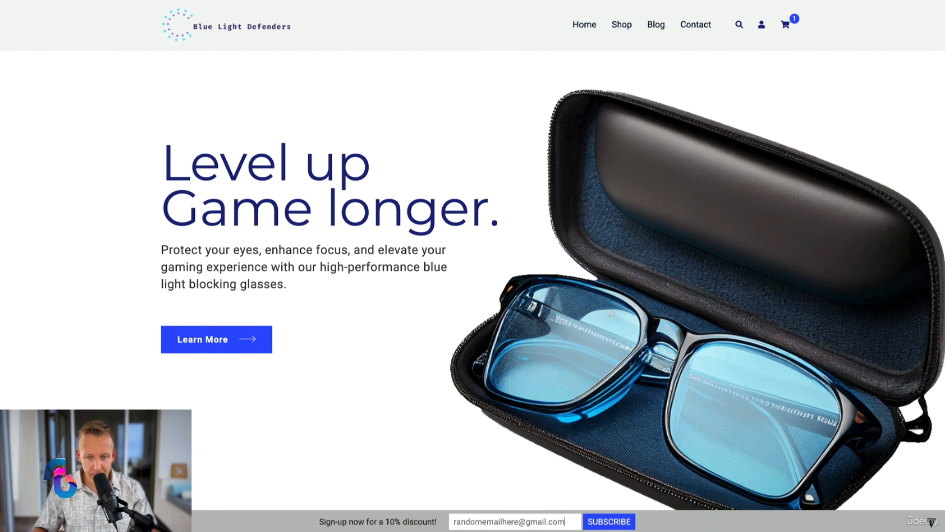
{"action": "left_click", "coordinate": [610, 522]}
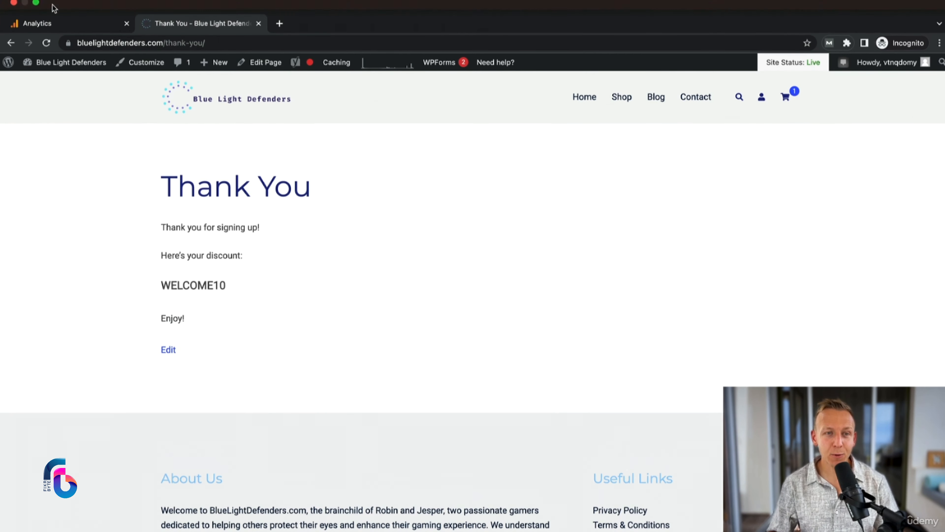
Step: Return to Analytics and switch to the bluelightdefenders.com container in Google Tag Manager
{"action": "left_click", "coordinate": [57, 24]}
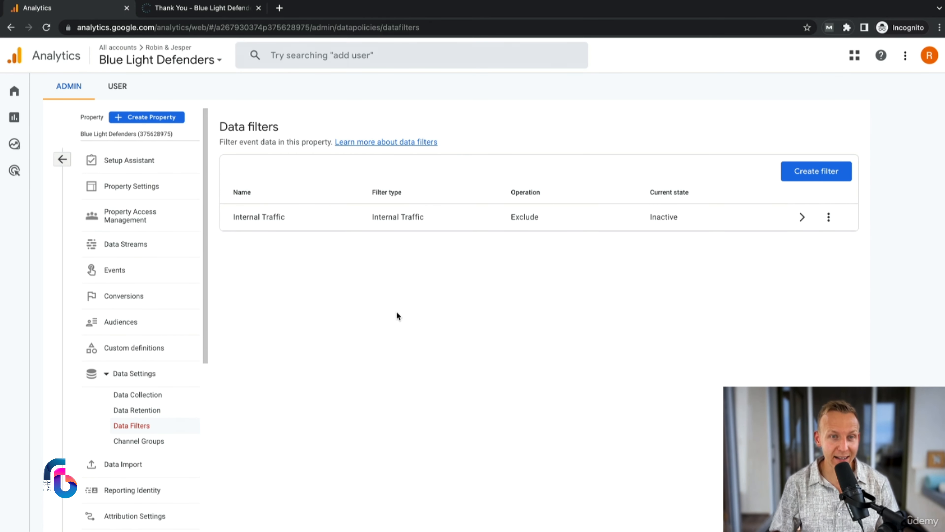
{"action": "left_click", "coordinate": [132, 66]}
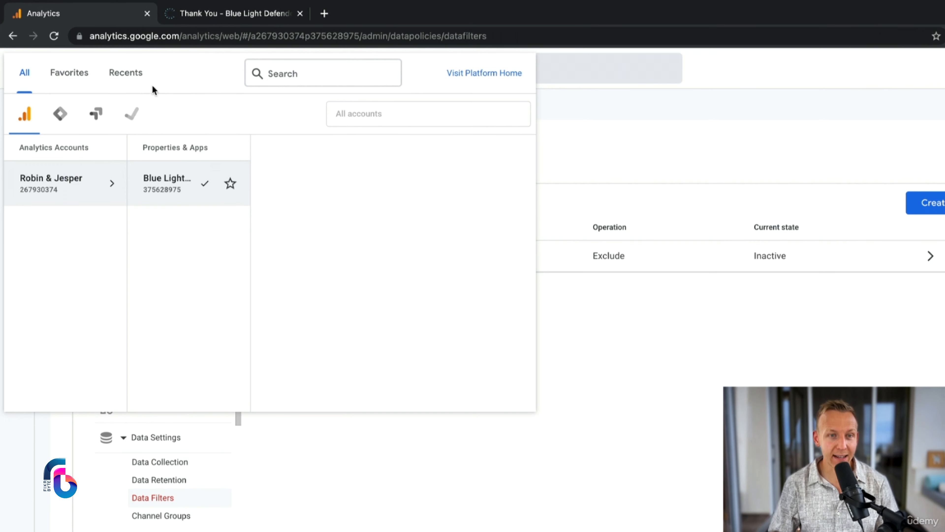
{"action": "left_click", "coordinate": [61, 115]}
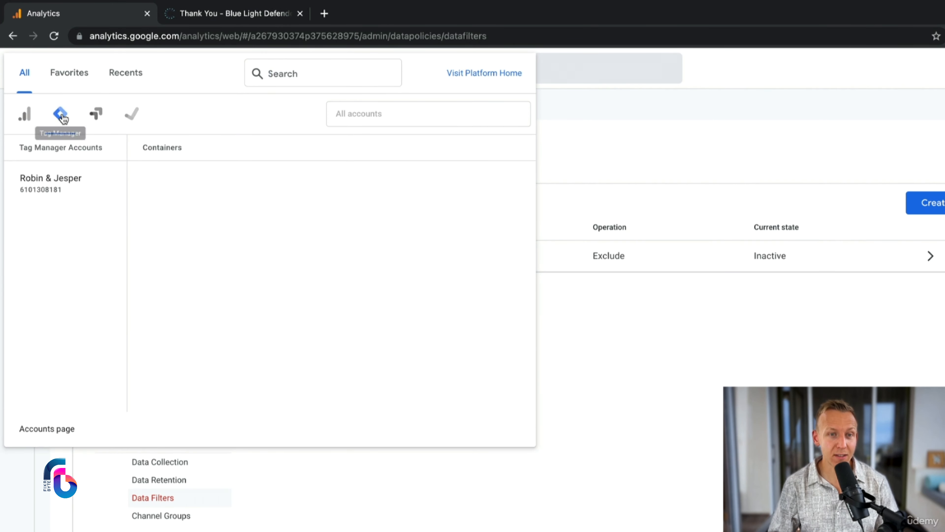
{"action": "left_click", "coordinate": [69, 186]}
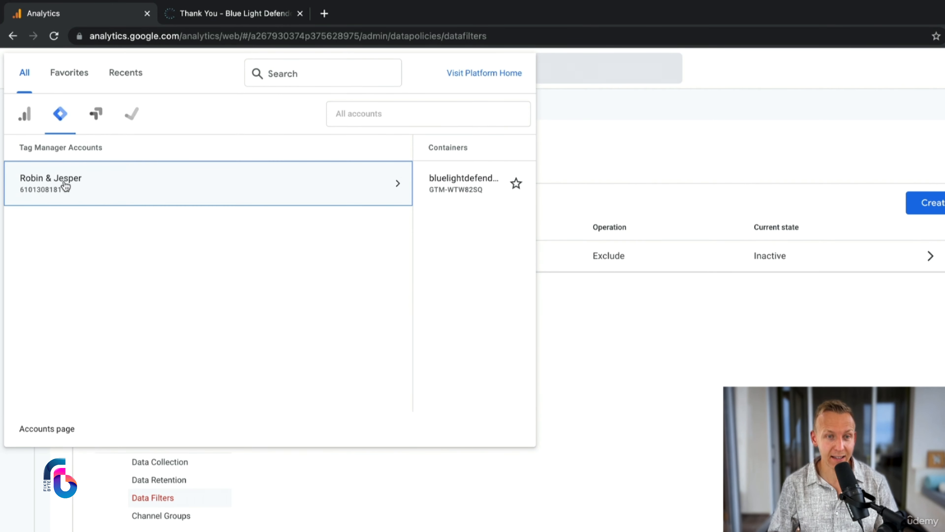
{"action": "left_click", "coordinate": [265, 186]}
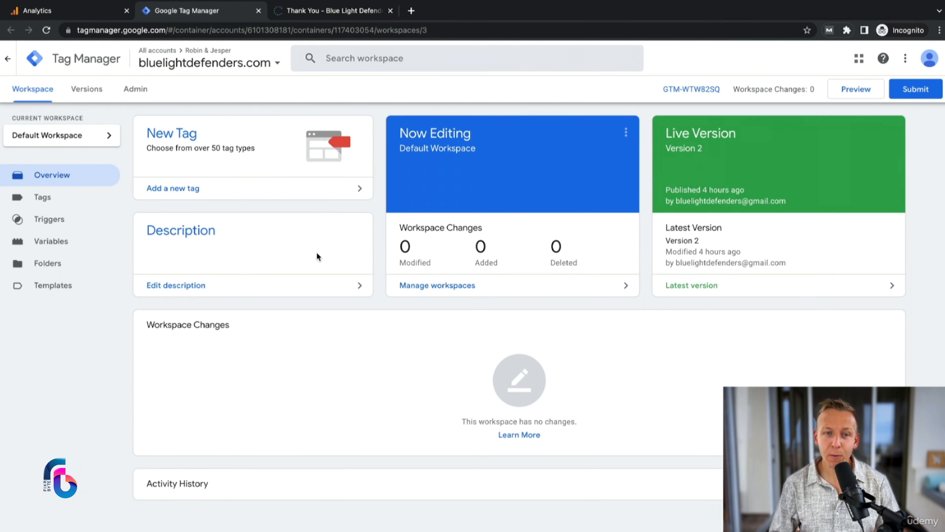
Step: Create a new tag named GA4 - Event - Lead Tracking
{"action": "left_click", "coordinate": [184, 189]}
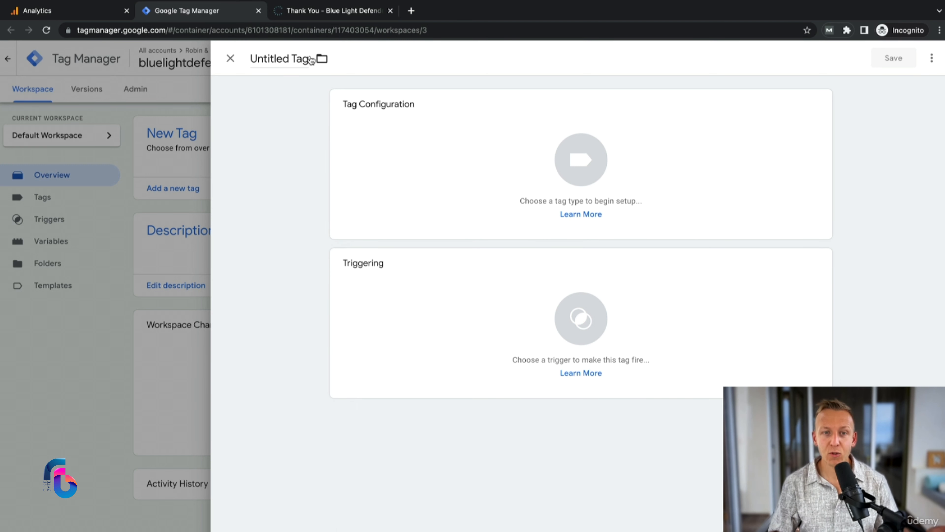
{"action": "left_click", "coordinate": [283, 58]}
{"action": "type", "text": "G"}
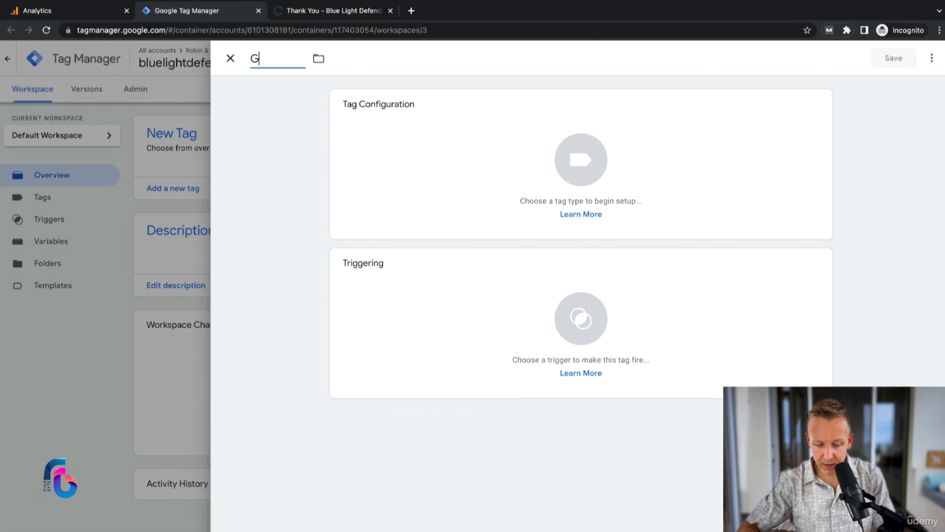
{"action": "type", "text": "A4 - Event - Lead Tracki"}
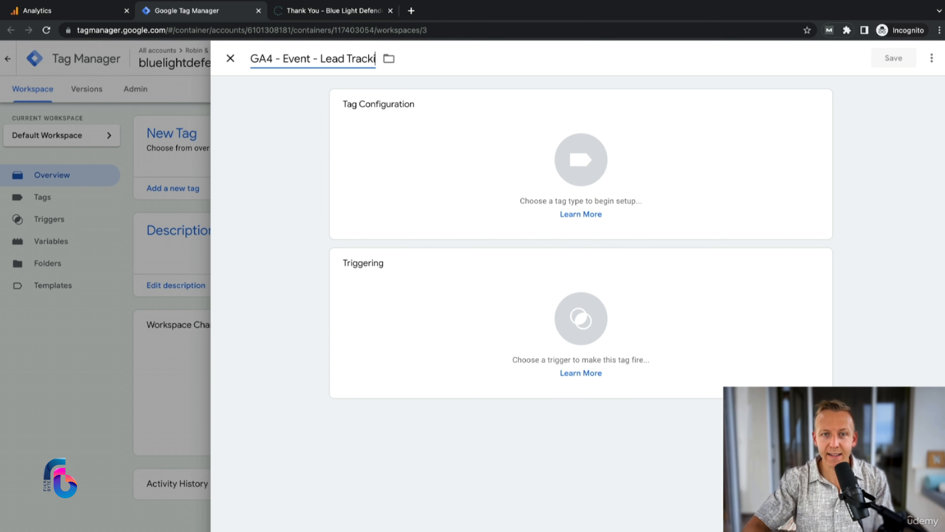
{"action": "type", "text": "ng"}
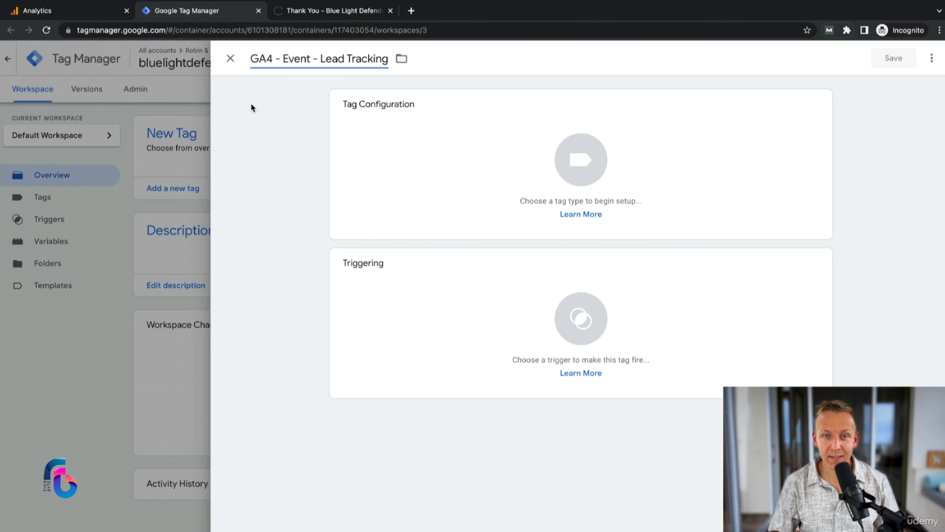
Step: Make the tag a Google Analytics: GA4 Event using the configuration tag GA4 Tag ID G-E6L7YEJR47
{"action": "left_click", "coordinate": [581, 153]}
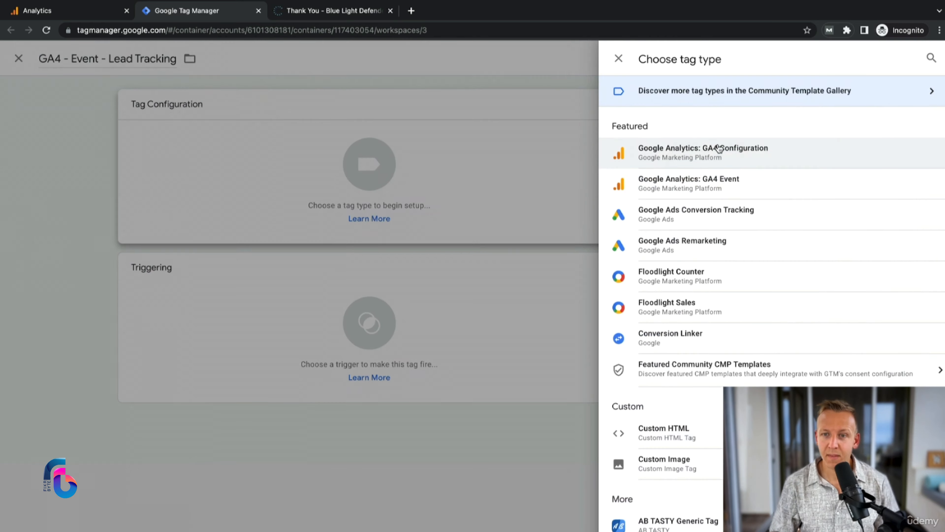
{"action": "left_click", "coordinate": [755, 185]}
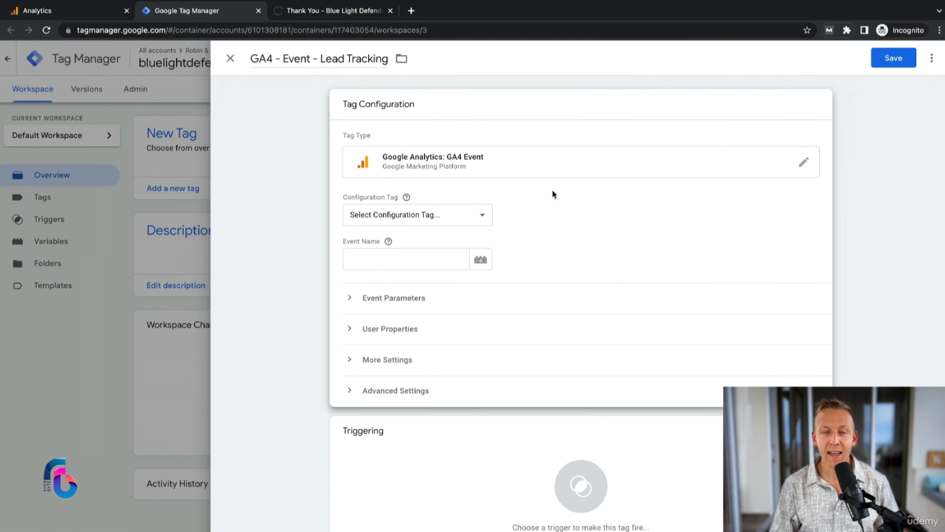
{"action": "left_click", "coordinate": [484, 215]}
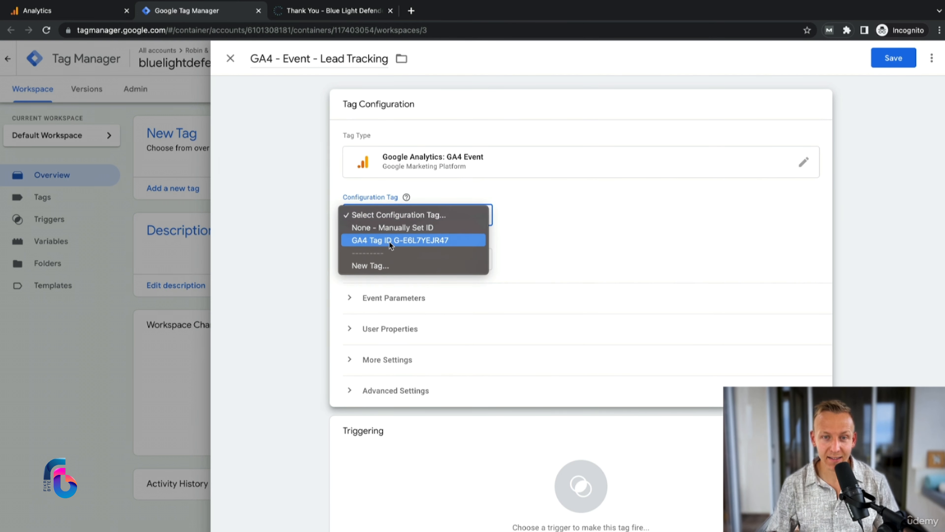
{"action": "left_click", "coordinate": [406, 243]}
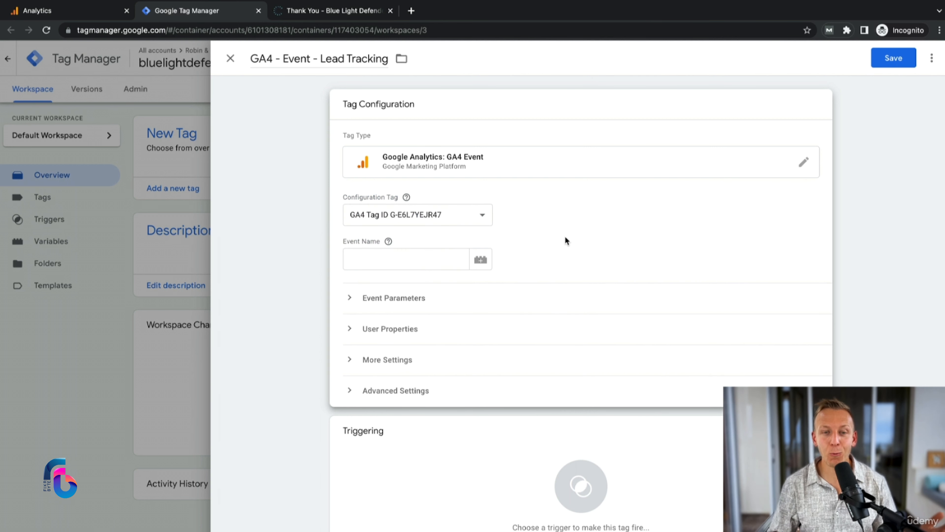
Step: Look up Google's recommended GA4 event names and read the trigger description of the generate_lead event for online sales
{"action": "left_click", "coordinate": [392, 258]}
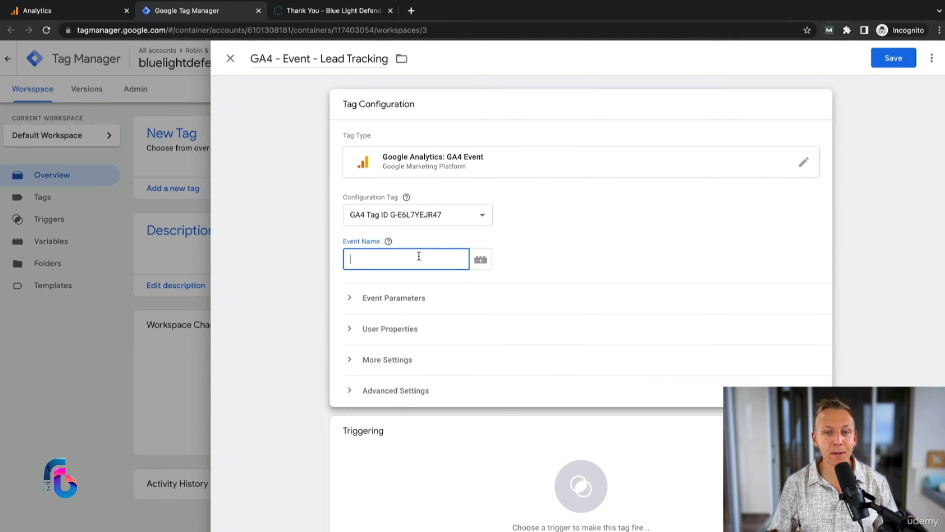
{"action": "left_click", "coordinate": [389, 241]}
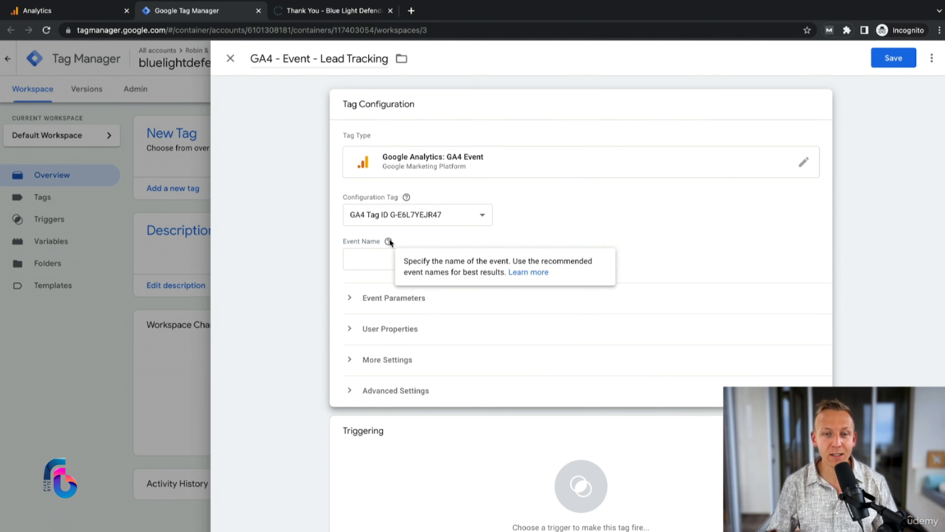
{"action": "left_click", "coordinate": [528, 273]}
{"action": "scroll", "coordinate": [447, 275], "scroll_direction": "down", "scroll_amount": 6}
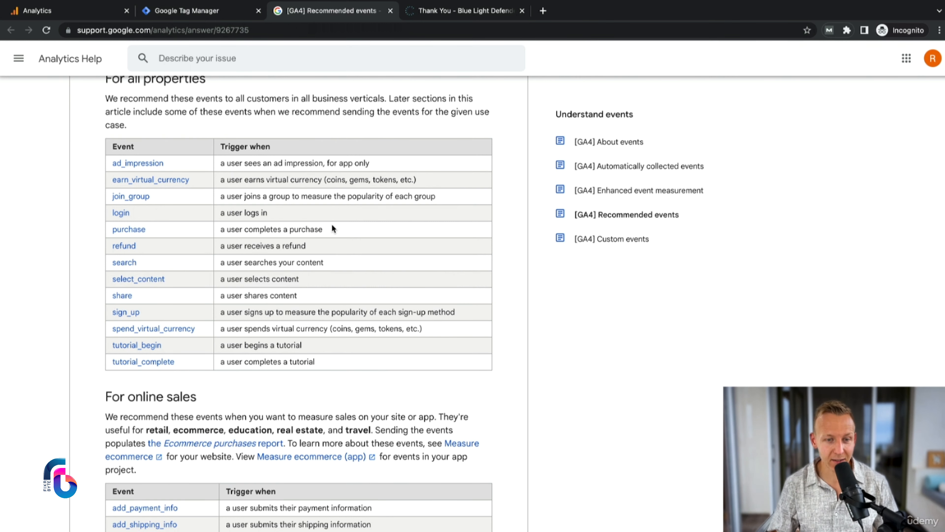
{"action": "scroll", "coordinate": [332, 226], "scroll_direction": "down", "scroll_amount": 8}
{"action": "scroll", "coordinate": [202, 242], "scroll_direction": "down", "scroll_amount": 1}
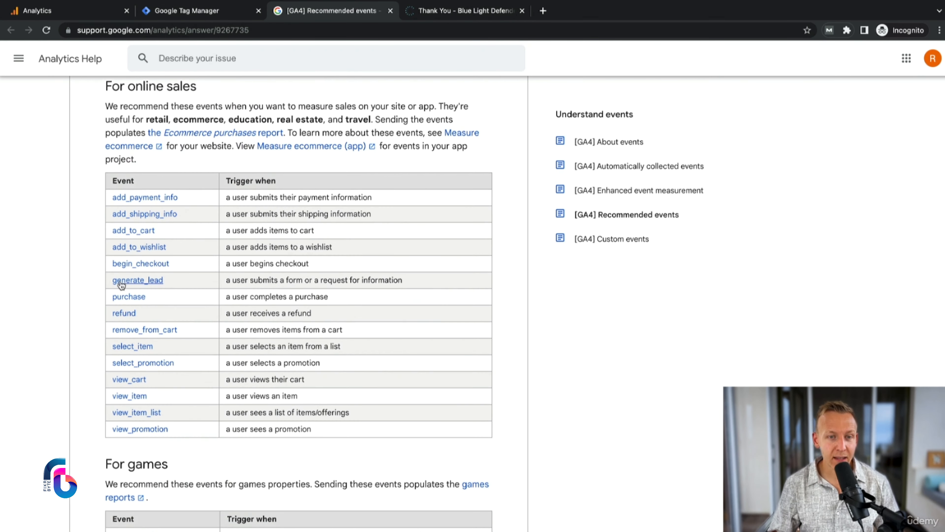
{"action": "left_click_drag", "start_coordinate": [226, 280], "coordinate": [393, 283]}
{"action": "left_click", "coordinate": [404, 283]}
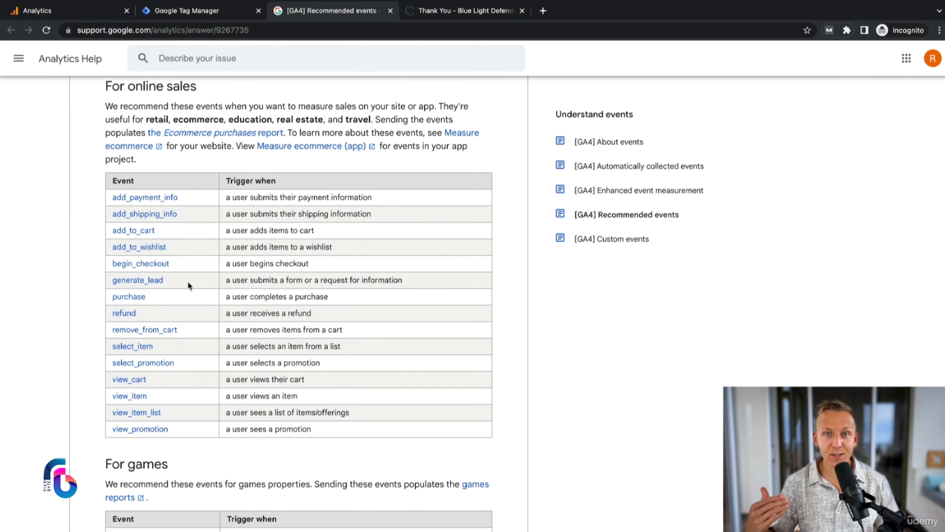
Step: Copy generate_lead from the recommended events table and enter it as the tag's event name
{"action": "left_click_drag", "start_coordinate": [178, 280], "coordinate": [108, 281]}
{"action": "key", "text": "ctrl+c"}
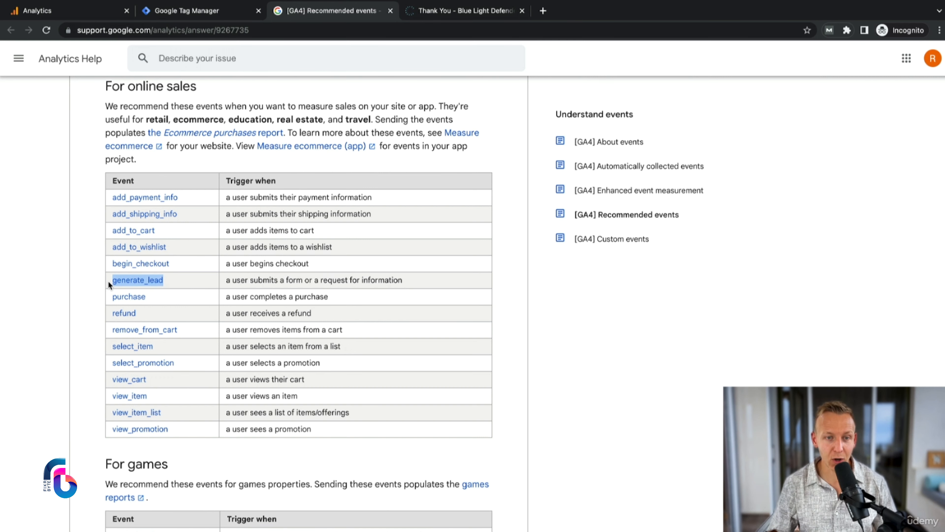
{"action": "key", "text": "ctrl+shift+Tab"}
{"action": "left_click", "coordinate": [381, 259]}
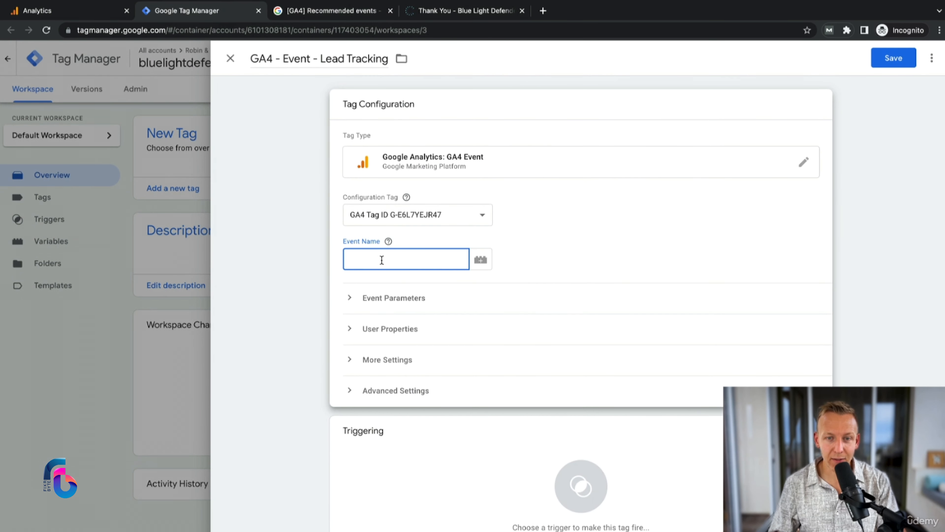
{"action": "key", "text": "ctrl+v"}
{"action": "left_click", "coordinate": [558, 247]}
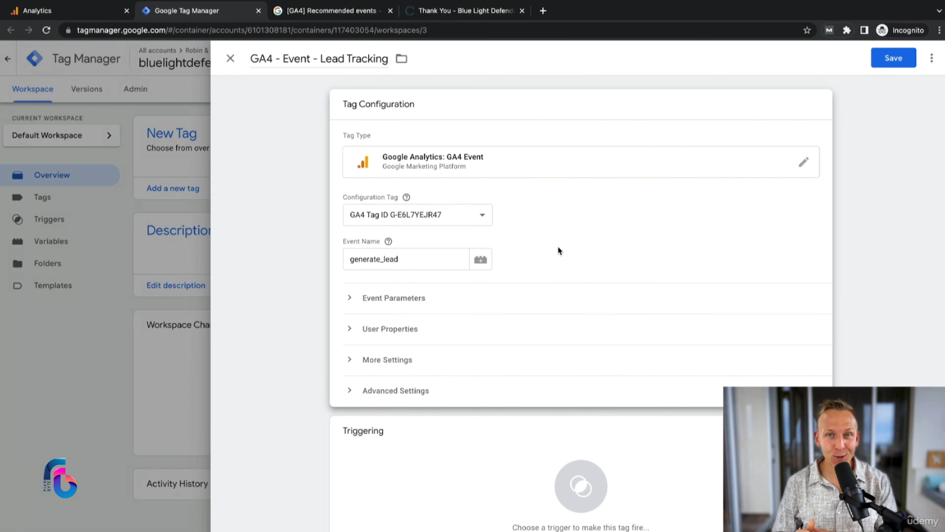
Step: Add an event parameter named Currecy with the value USD, plus a second empty parameter row
{"action": "left_click", "coordinate": [369, 300]}
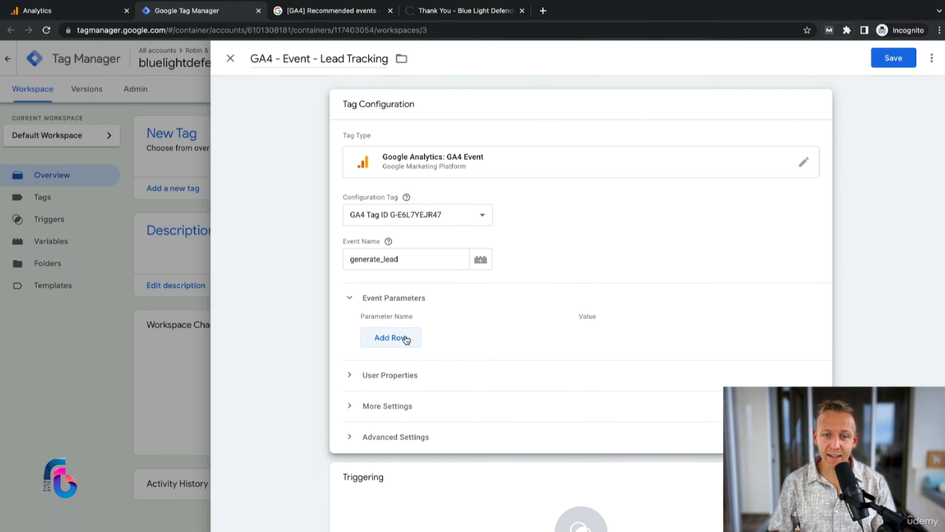
{"action": "left_click", "coordinate": [397, 341]}
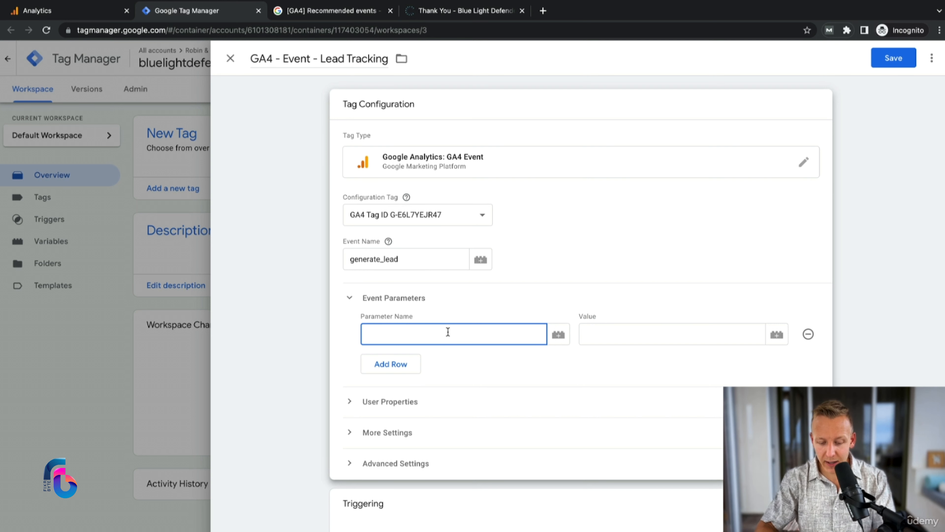
{"action": "type", "text": "cy"}
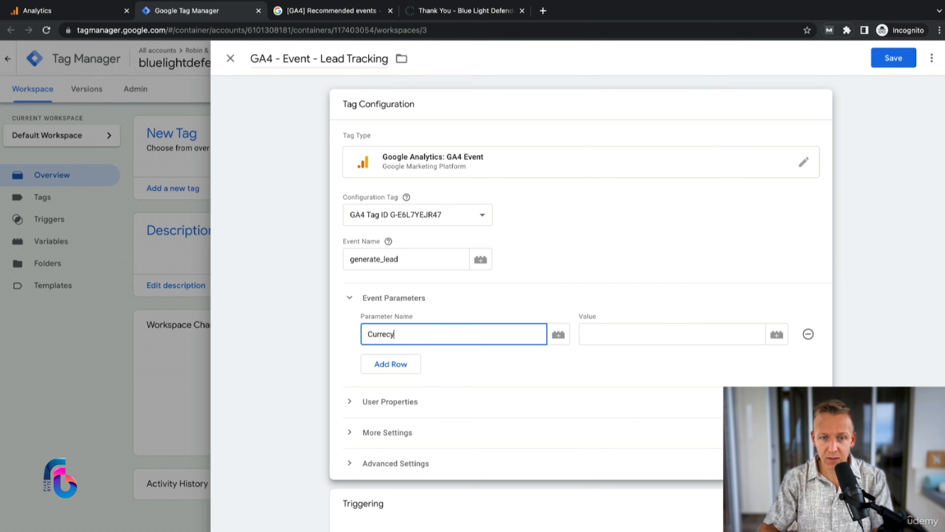
{"action": "key", "text": "Tab"}
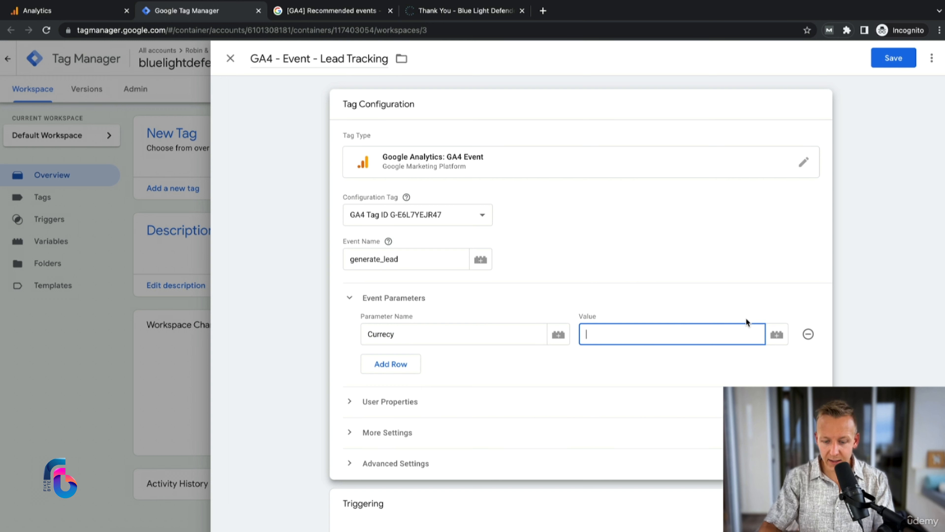
{"action": "type", "text": "USD"}
{"action": "left_click", "coordinate": [378, 369]}
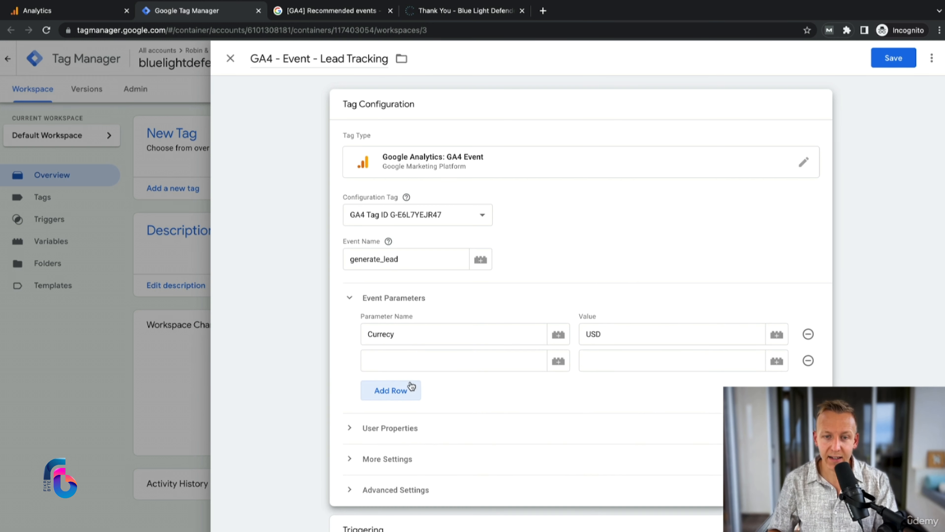
Step: Fill in the second event parameter as Value with the value 10, and correct the first parameter's name to Currency
{"action": "left_click", "coordinate": [433, 360]}
{"action": "type", "text": "Valye"}
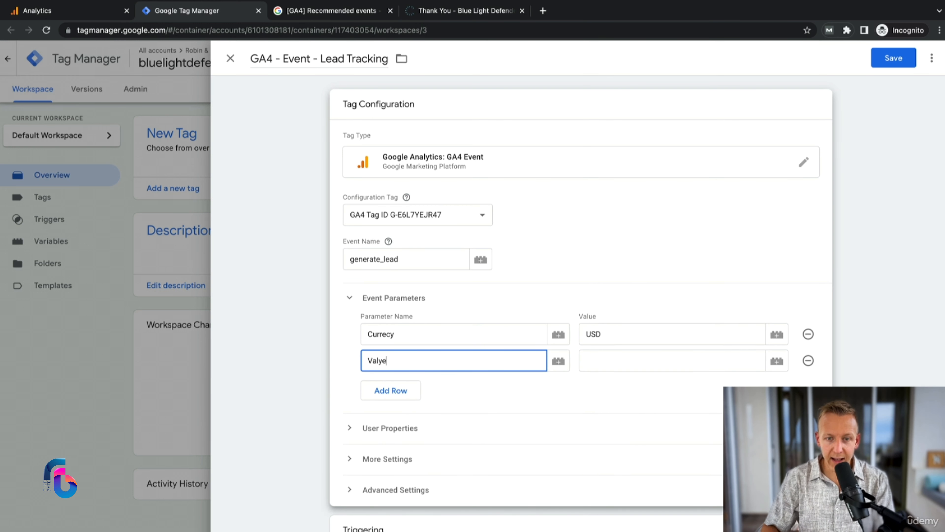
{"action": "key", "text": "BackSpace"}
{"action": "key", "text": "BackSpace"}
{"action": "type", "text": "ue"}
{"action": "left_click", "coordinate": [647, 365]}
{"action": "type", "text": "10"}
{"action": "left_click", "coordinate": [391, 328]}
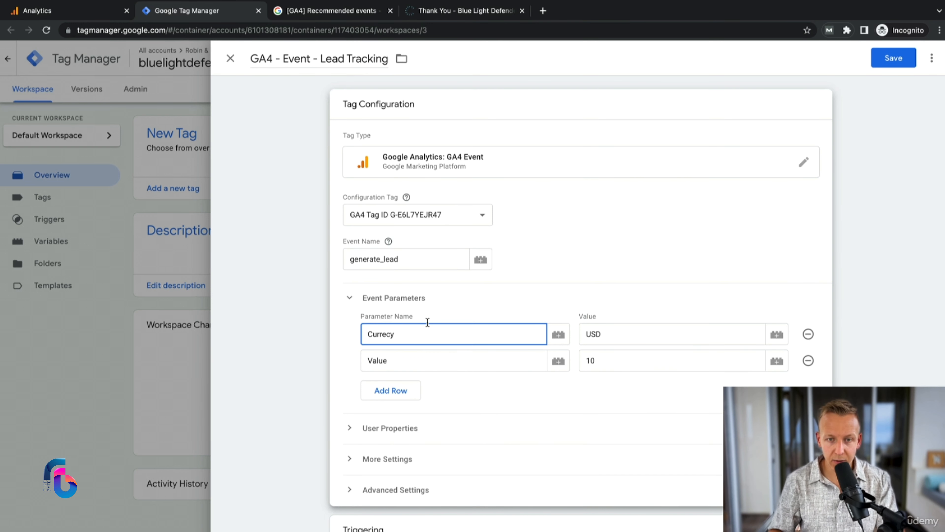
{"action": "key", "text": "Left"}
{"action": "type", "text": "n"}
{"action": "left_click", "coordinate": [506, 328]}
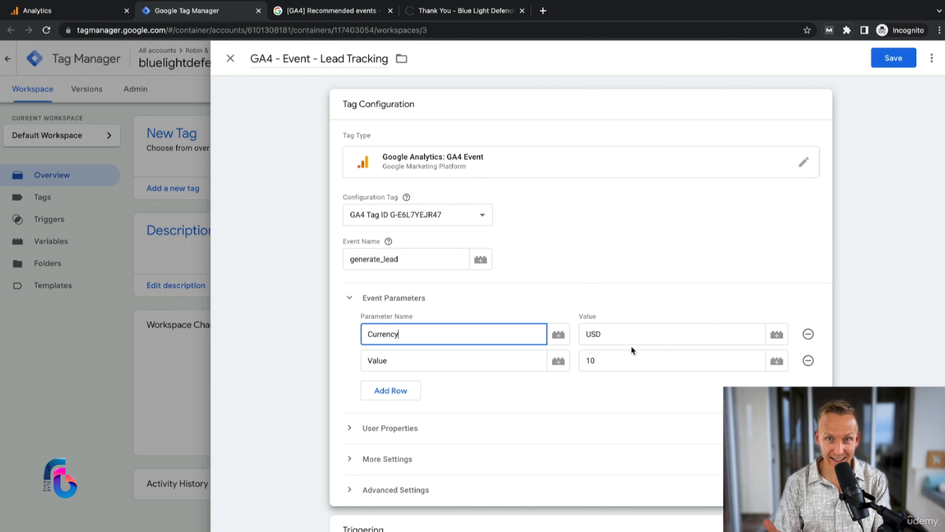
Step: Remove both the Value and Currency event parameters from the tag
{"action": "left_click", "coordinate": [808, 361]}
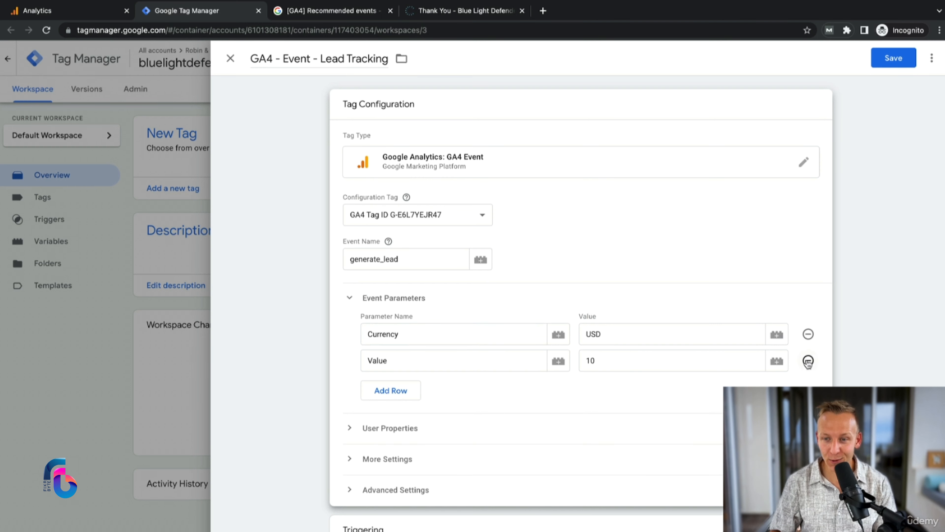
{"action": "left_click", "coordinate": [808, 361]}
{"action": "left_click", "coordinate": [808, 334]}
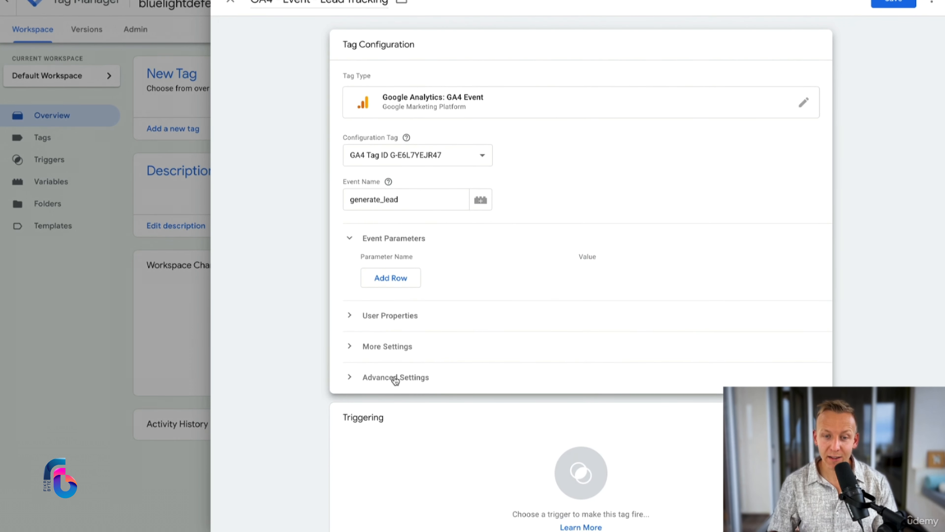
Step: Set the tag's firing option in its advanced settings to Once per page
{"action": "left_click", "coordinate": [396, 377]}
{"action": "scroll", "coordinate": [502, 352], "scroll_direction": "down", "scroll_amount": 5}
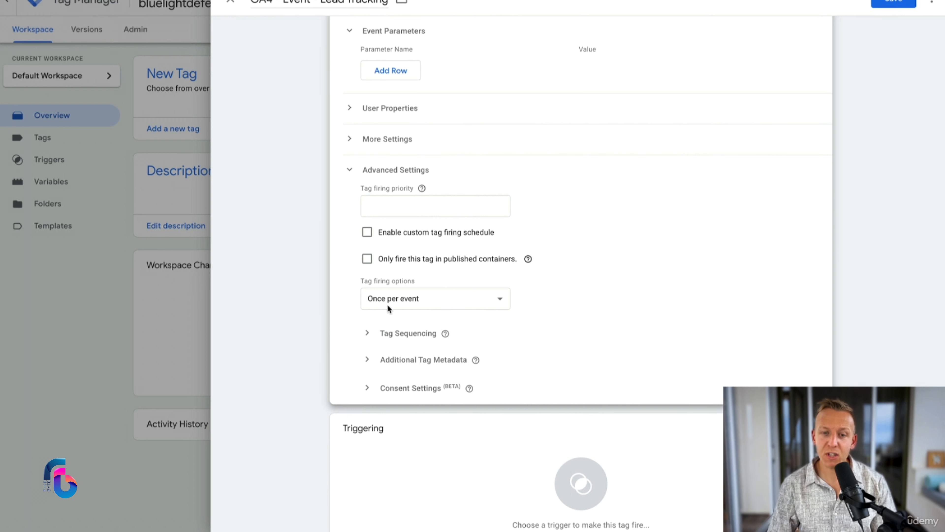
{"action": "left_click", "coordinate": [458, 298]}
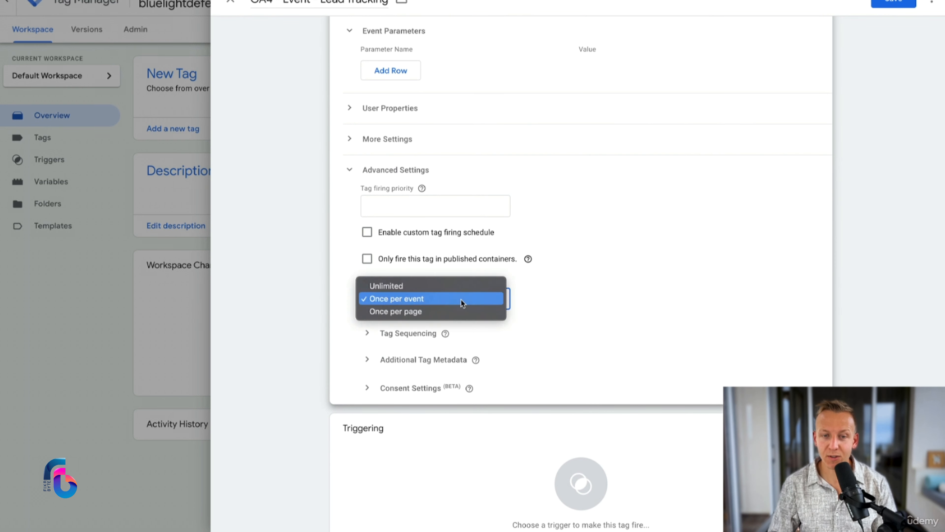
{"action": "left_click", "coordinate": [394, 312]}
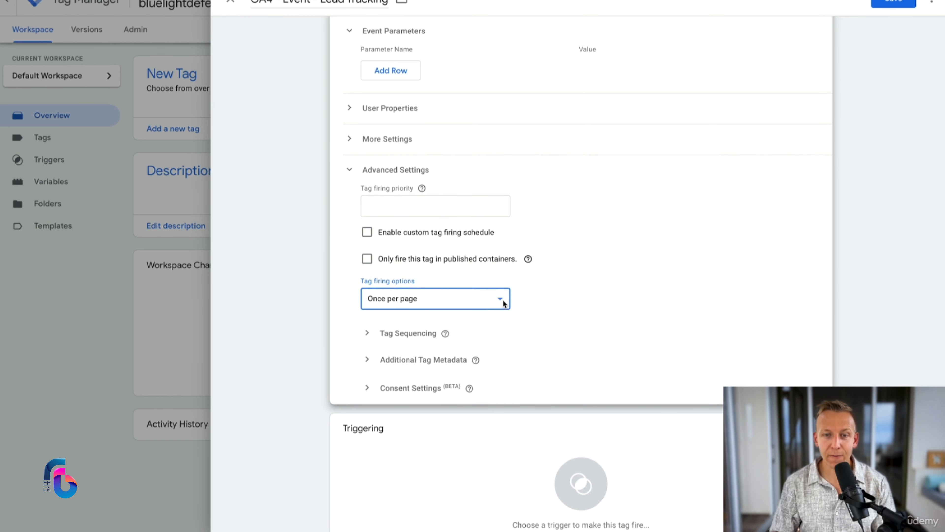
{"action": "left_click", "coordinate": [504, 303]}
{"action": "left_click", "coordinate": [598, 317]}
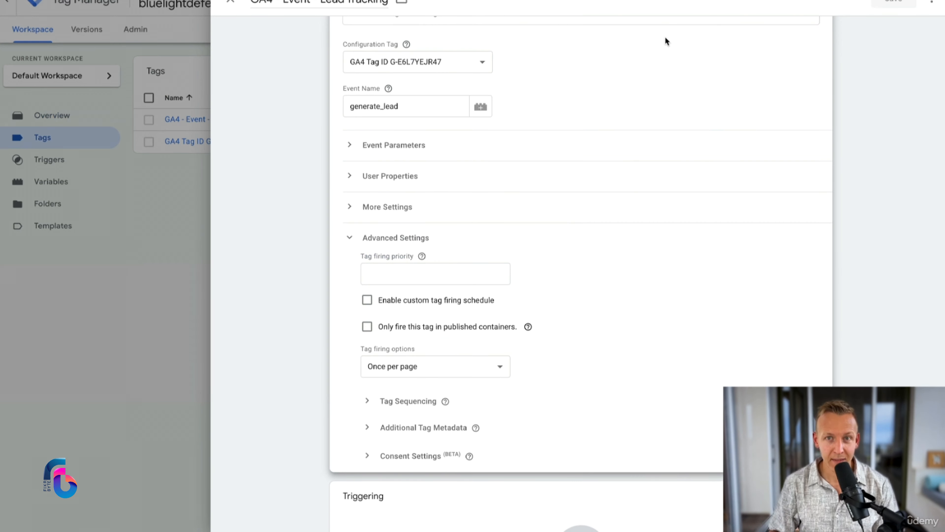
Step: Create a new trigger for the lead tracking tag with the trigger type Page View
{"action": "scroll", "coordinate": [624, 177], "scroll_direction": "down", "scroll_amount": 3}
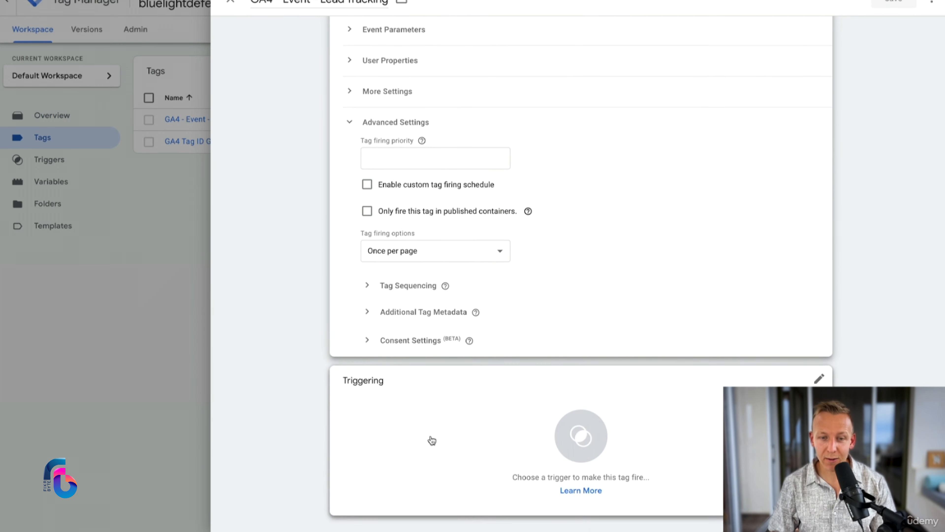
{"action": "left_click", "coordinate": [553, 422]}
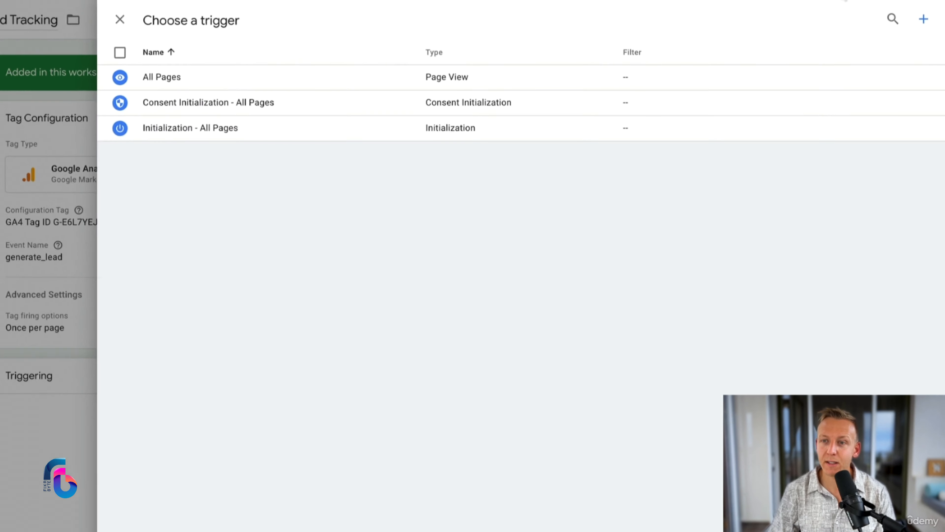
{"action": "left_click", "coordinate": [924, 19]}
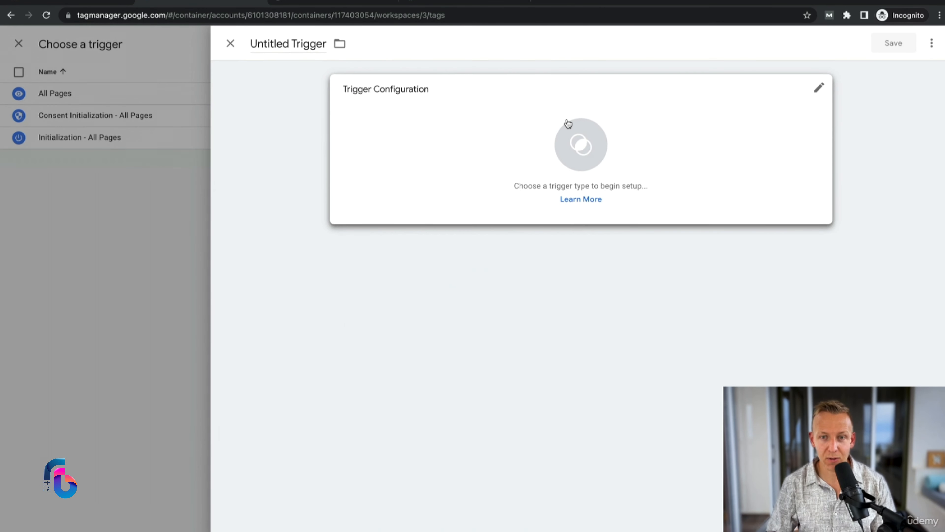
{"action": "left_click", "coordinate": [588, 121]}
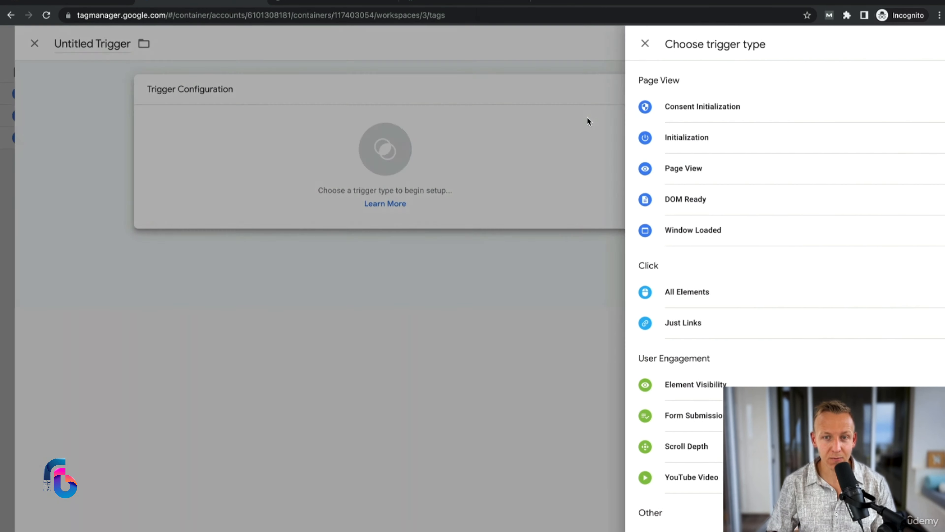
{"action": "left_click", "coordinate": [666, 170]}
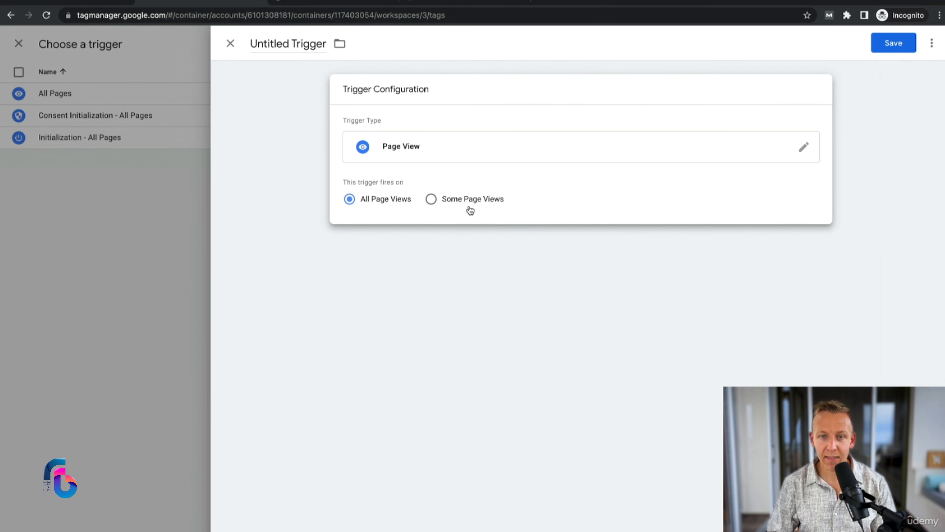
Step: Limit the trigger to some page views where the Page URL contains thank-you
{"action": "left_click", "coordinate": [431, 200]}
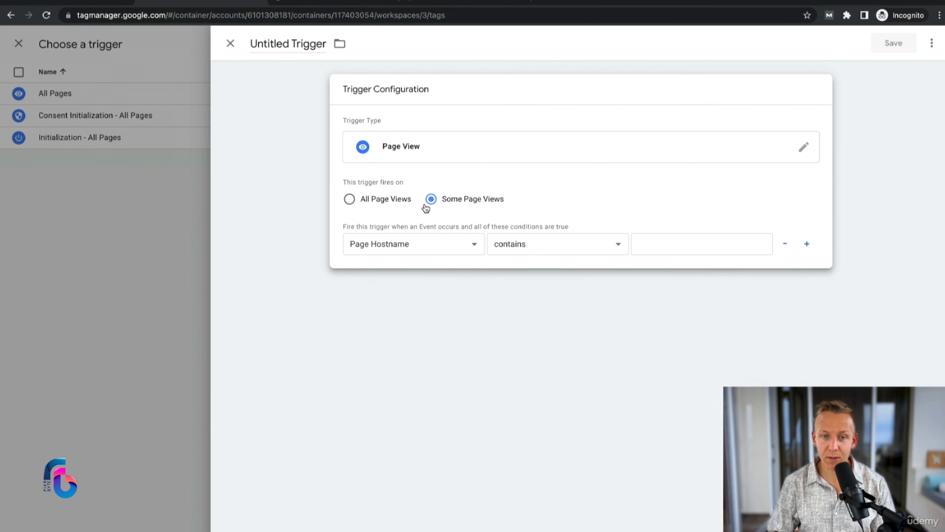
{"action": "left_click", "coordinate": [394, 244]}
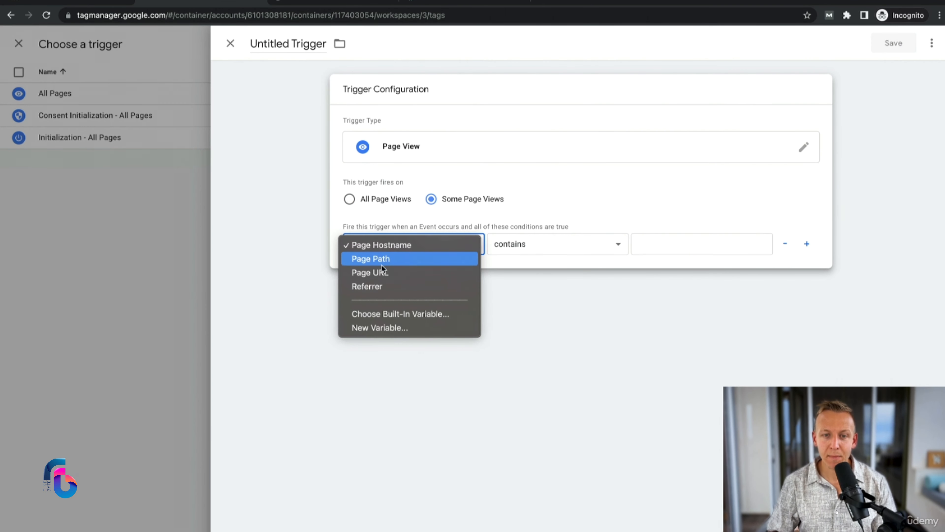
{"action": "left_click", "coordinate": [380, 277]}
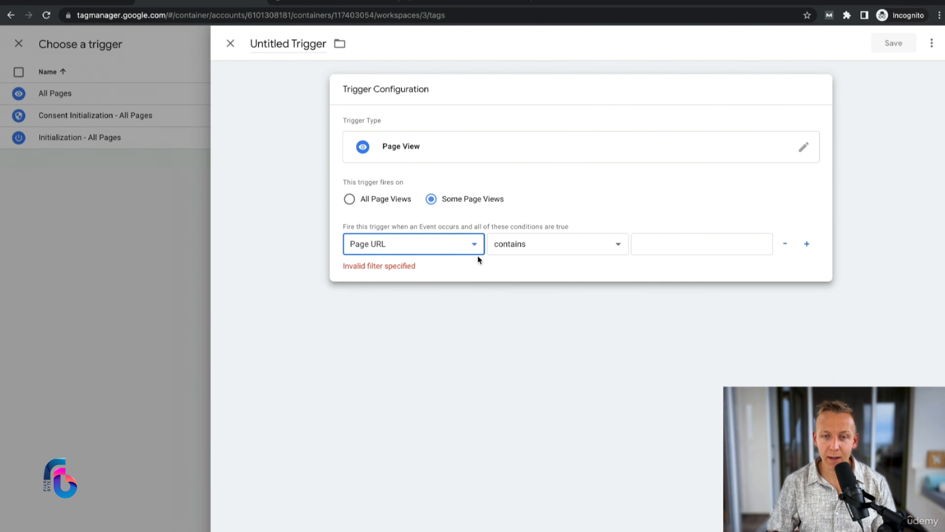
{"action": "left_click", "coordinate": [657, 244]}
{"action": "type", "text": "thank-you"}
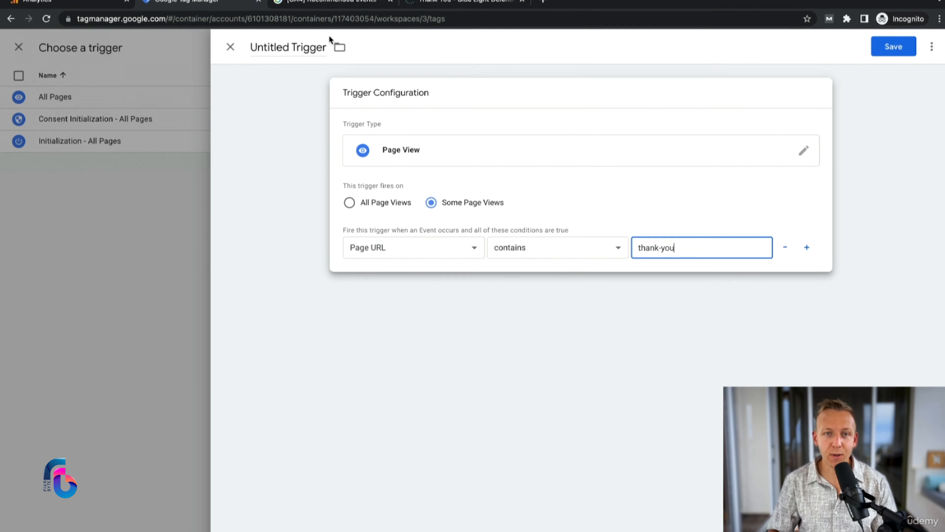
Step: Check the thank-you part of the address on the website's Thank You page and return to the trigger
{"action": "left_click", "coordinate": [484, 13]}
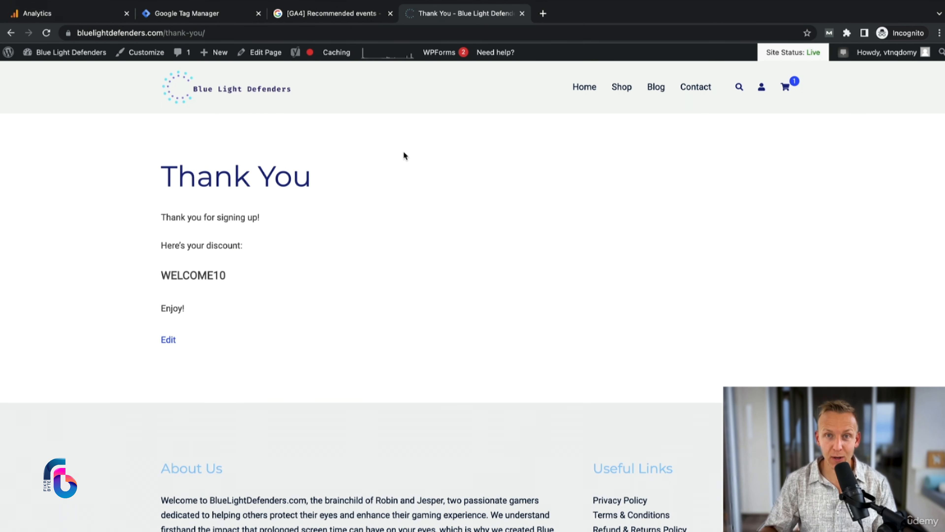
{"action": "left_click", "coordinate": [229, 32]}
{"action": "left_click", "coordinate": [240, 31]}
{"action": "left_click_drag", "start_coordinate": [257, 32], "coordinate": [189, 33]}
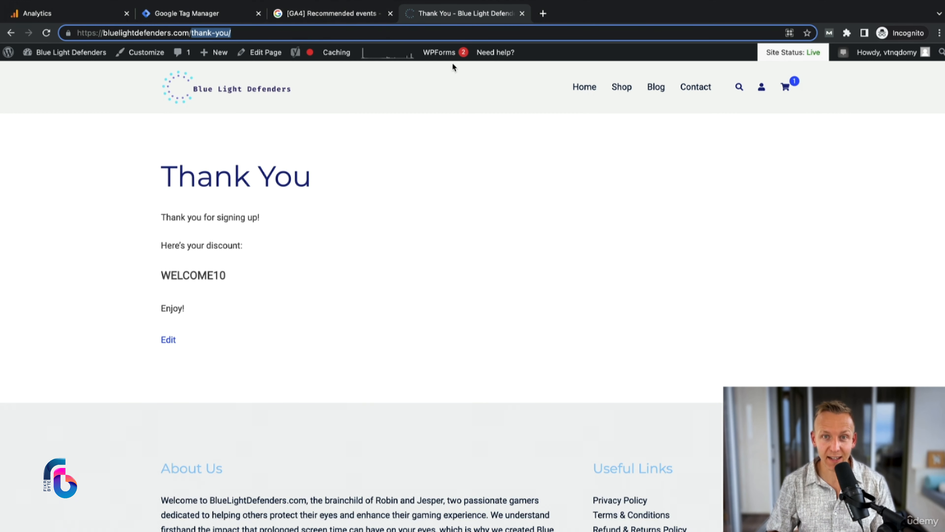
{"action": "left_click", "coordinate": [224, 14]}
Step: Name the trigger PV - Lead - Thank You Page, and save both the trigger and the lead tracking tag
{"action": "left_click", "coordinate": [284, 59]}
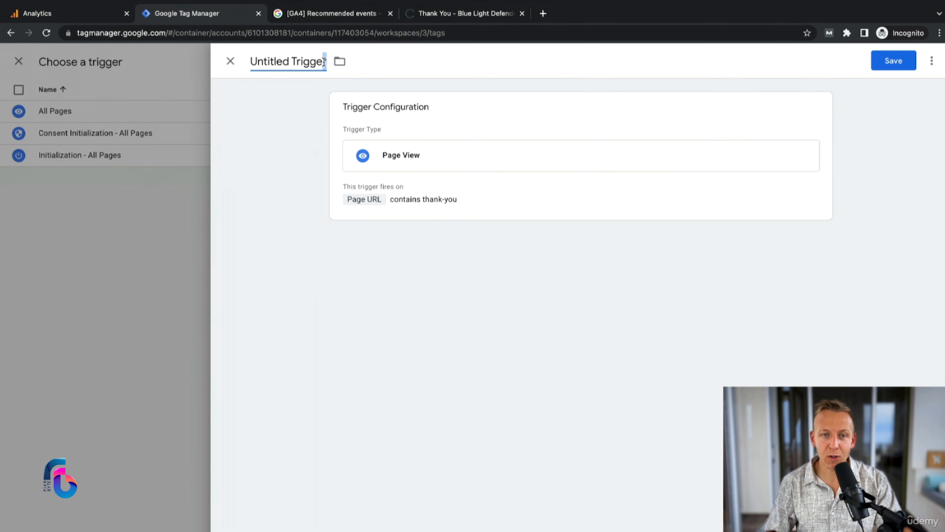
{"action": "key", "text": "ctrl+a"}
{"action": "type", "text": "PV - Lead - Thank"}
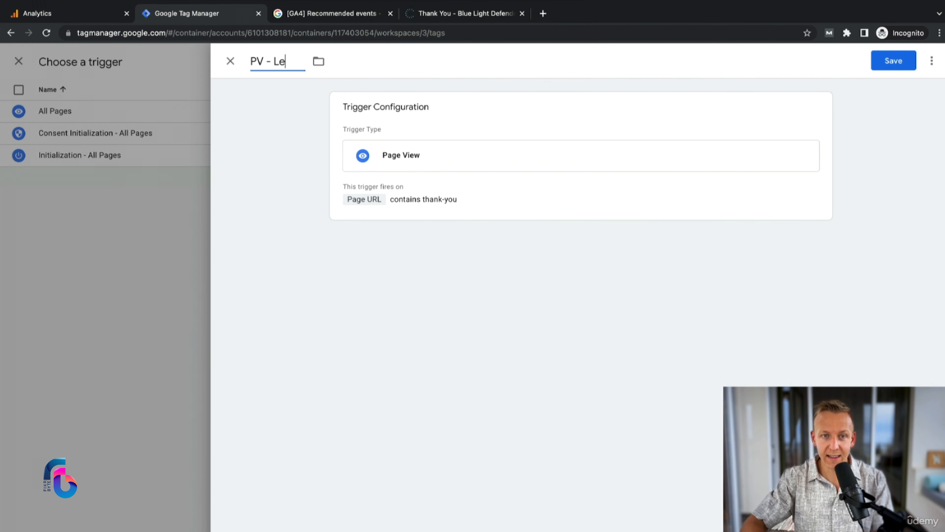
{"action": "type", "text": " You Page"}
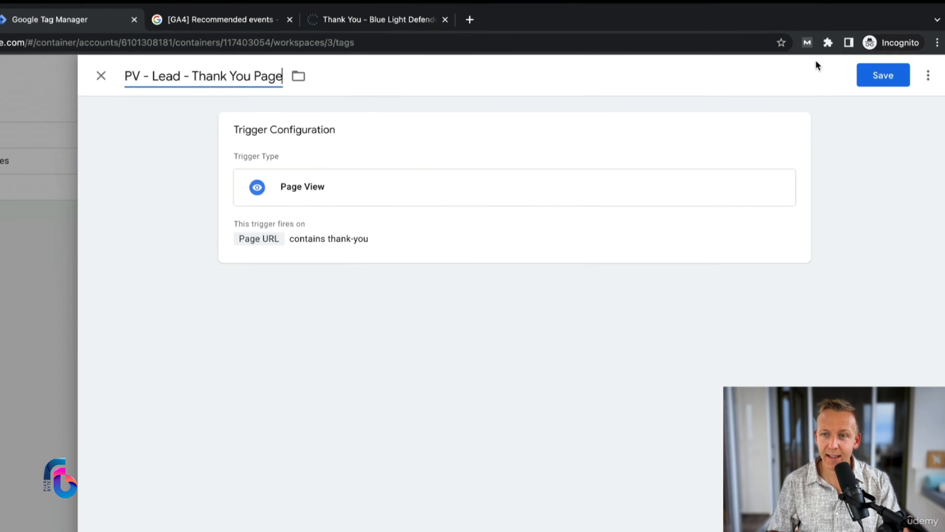
{"action": "left_click", "coordinate": [882, 76]}
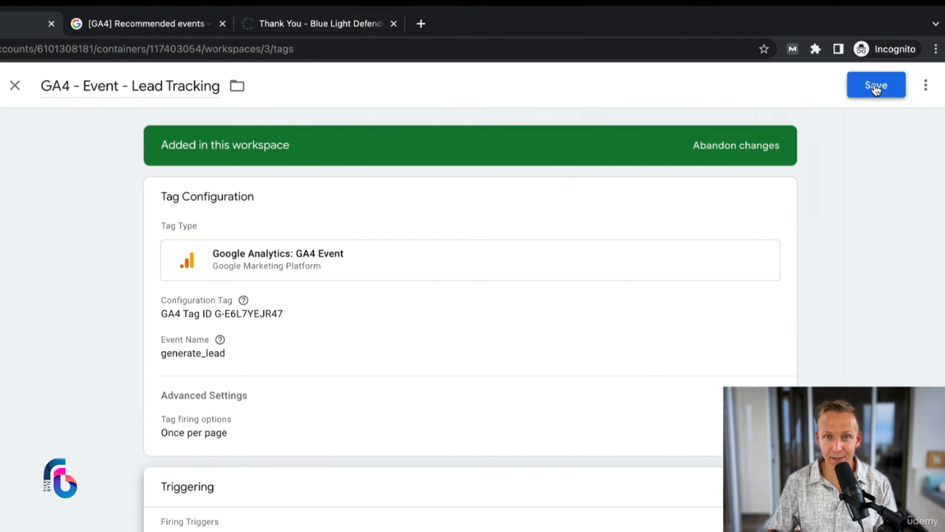
{"action": "left_click", "coordinate": [894, 61]}
{"action": "left_click", "coordinate": [857, 91]}
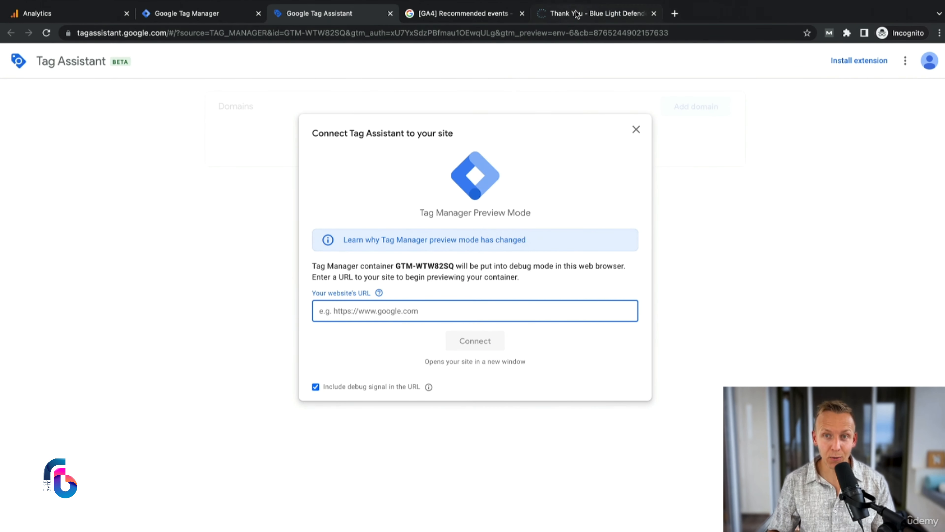
{"action": "left_click", "coordinate": [575, 15]}
{"action": "left_click_drag", "start_coordinate": [287, 33], "coordinate": [74, 32]}
{"action": "key", "text": "ctrl+c"}
{"action": "left_click", "coordinate": [319, 13]}
{"action": "left_click", "coordinate": [435, 311]}
{"action": "key", "text": "ctrl+v"}
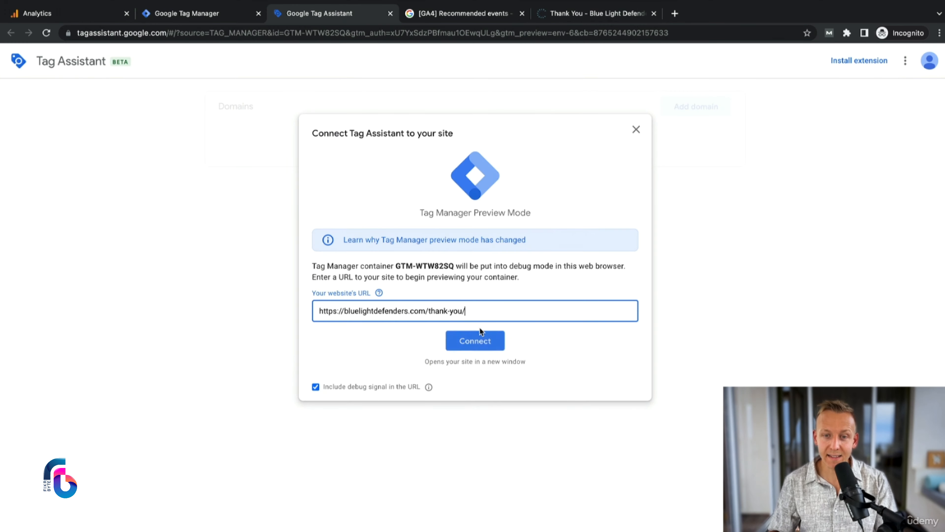
{"action": "left_click", "coordinate": [475, 341]}
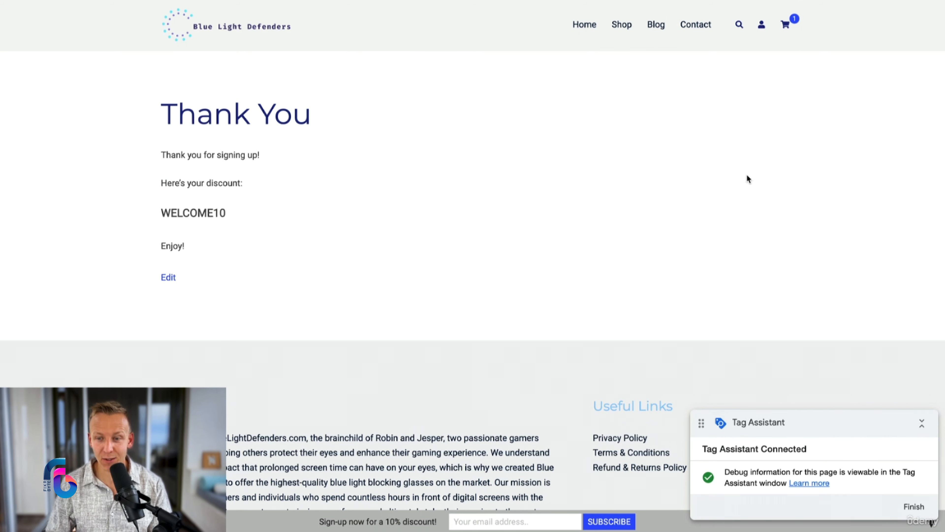
{"action": "left_click", "coordinate": [522, 23]}
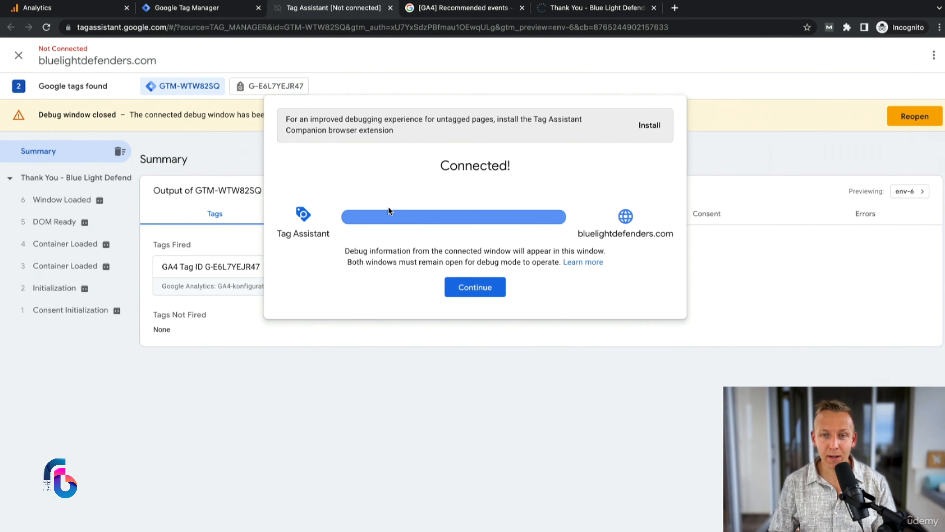
{"action": "left_click", "coordinate": [486, 289]}
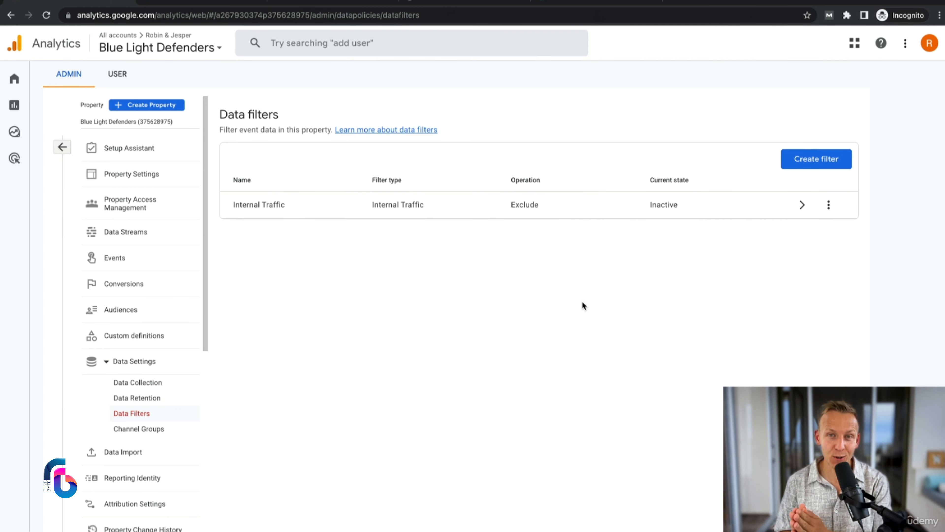
Step: In Google Analytics, open the Realtime report and examine the event counts for the generate_lead event
{"action": "left_click", "coordinate": [35, 104]}
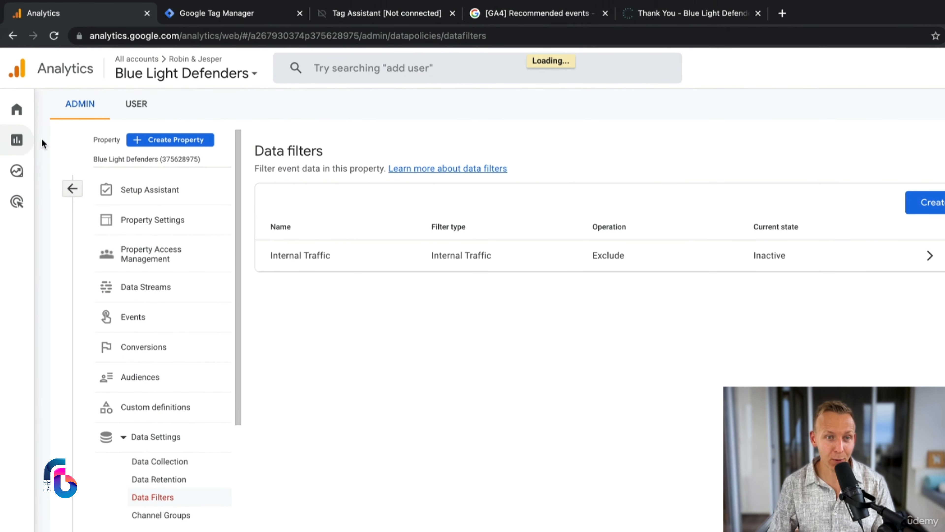
{"action": "left_click", "coordinate": [82, 131]}
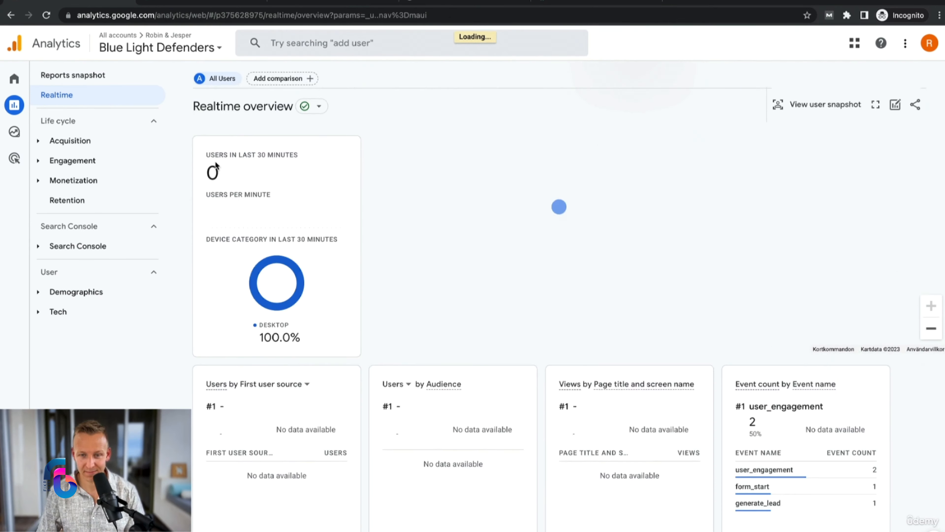
{"action": "scroll", "coordinate": [709, 427], "scroll_direction": "down", "scroll_amount": 2}
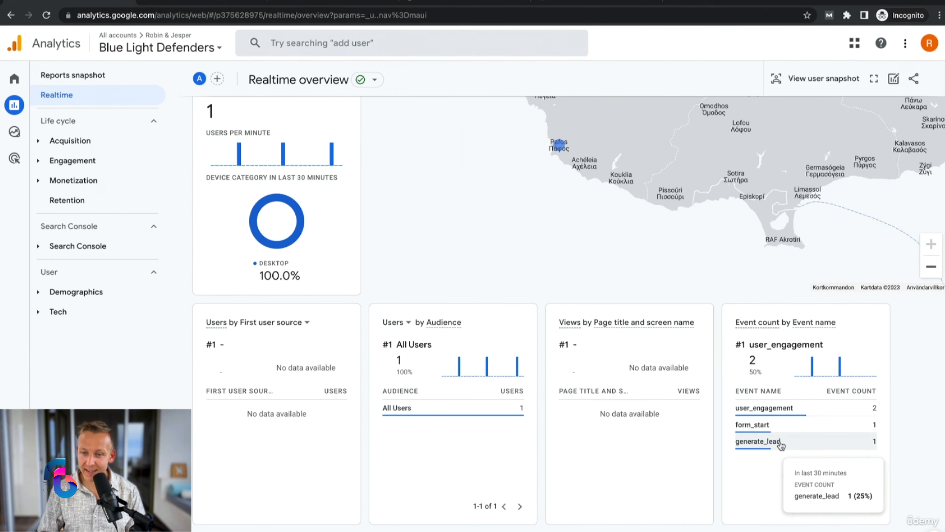
{"action": "mouse_move", "coordinate": [752, 449]}
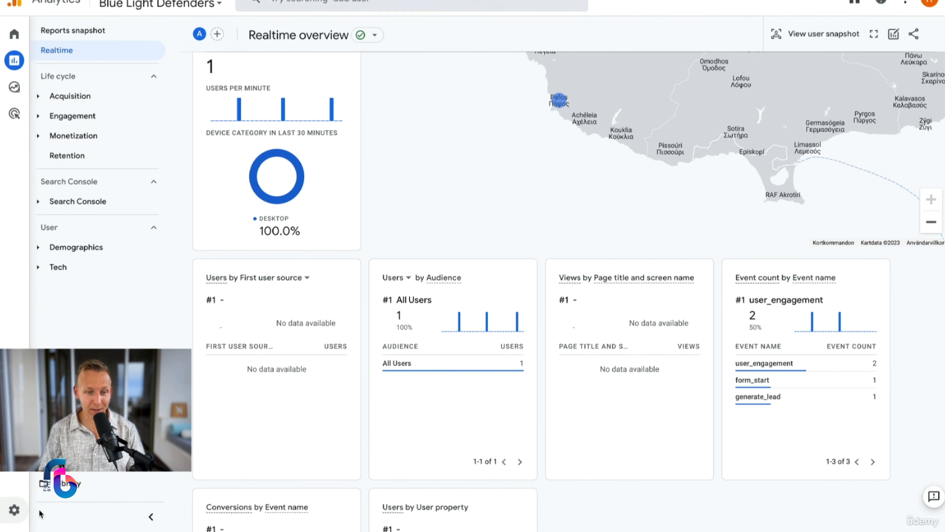
Step: Open the Blue Light Defenders property's data filters to review the Internal Traffic filter's state
{"action": "left_click", "coordinate": [41, 514]}
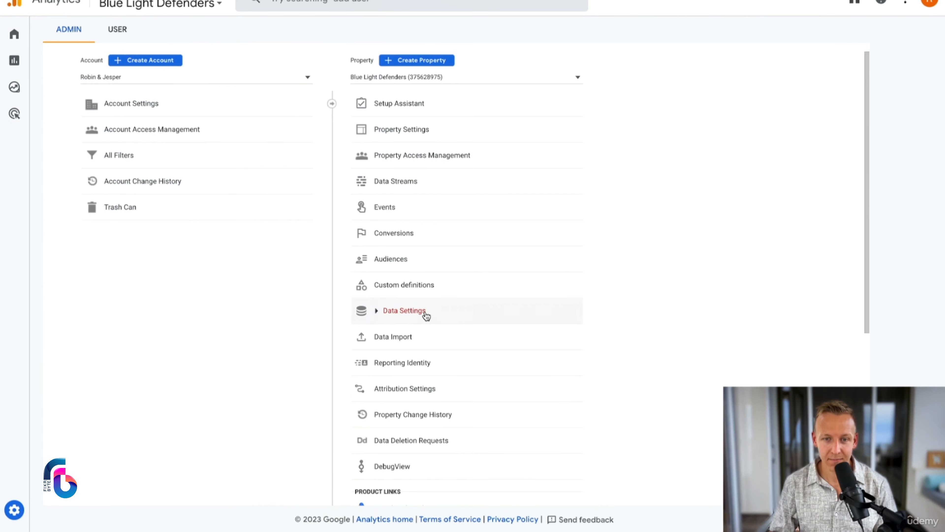
{"action": "left_click", "coordinate": [422, 312]}
{"action": "left_click", "coordinate": [406, 360]}
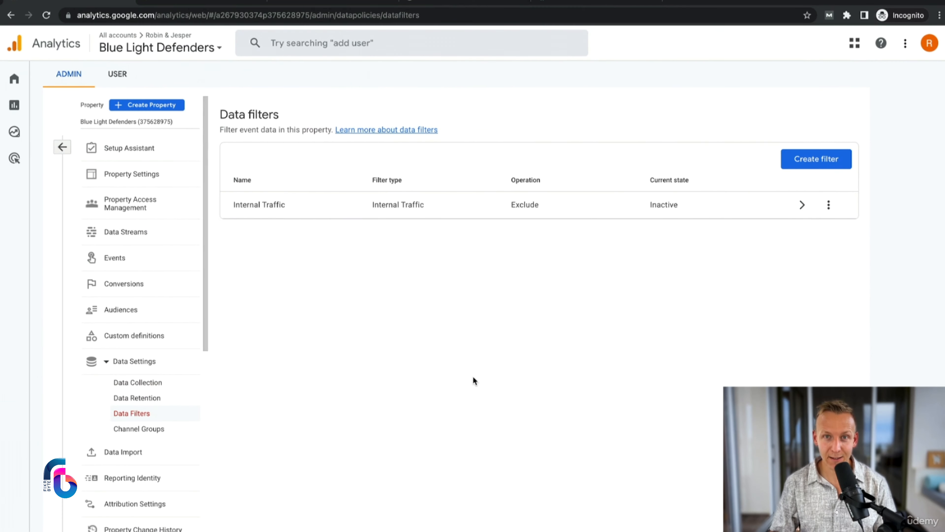
Step: Activate the Internal Traffic data filter and open the property's reports
{"action": "left_click", "coordinate": [828, 204]}
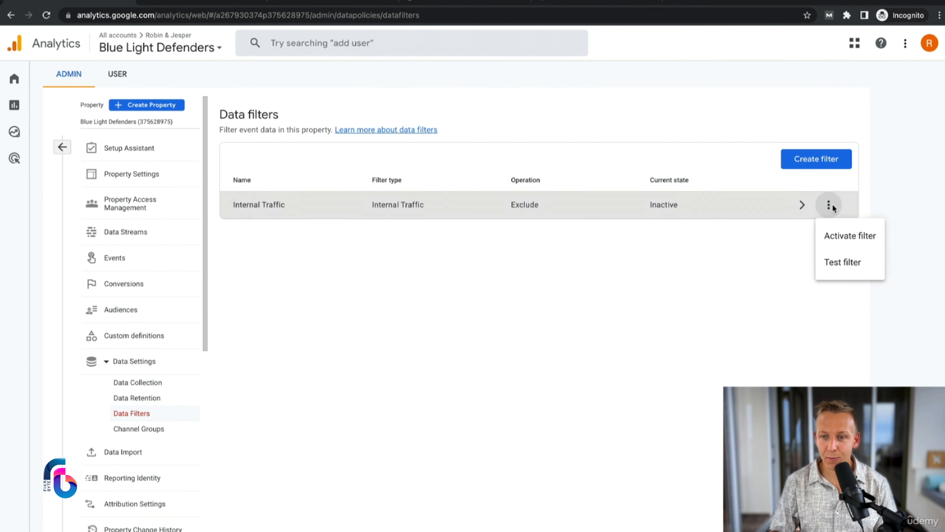
{"action": "left_click", "coordinate": [838, 236]}
{"action": "left_click", "coordinate": [584, 341]}
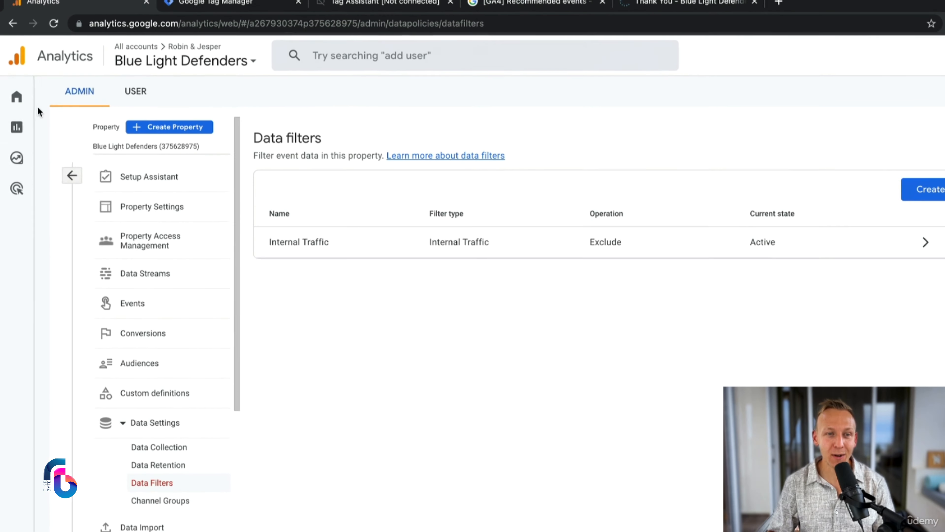
{"action": "mouse_move", "coordinate": [13, 106]}
{"action": "left_click", "coordinate": [48, 106]}
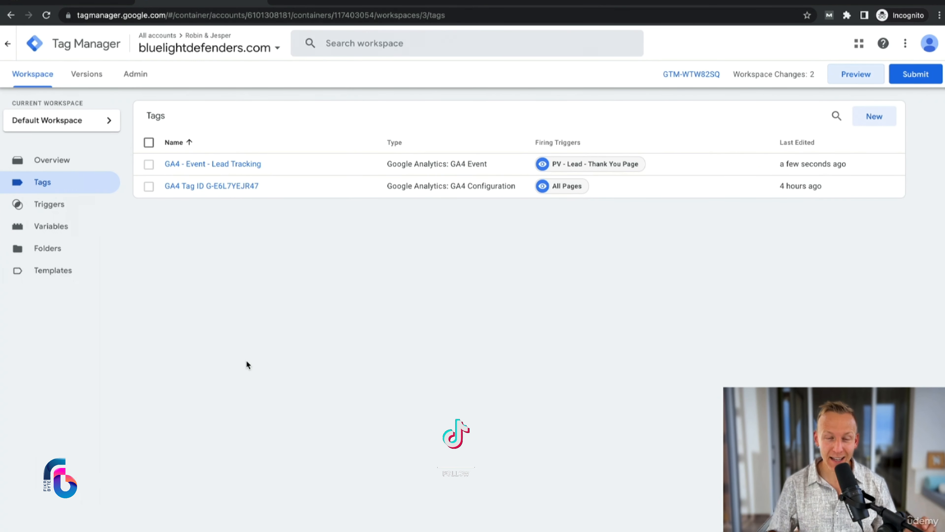
Step: In Google Tag Manager, publish the workspace changes to Live under the version name Added lead tracking, and close the version summary
{"action": "left_click", "coordinate": [916, 74]}
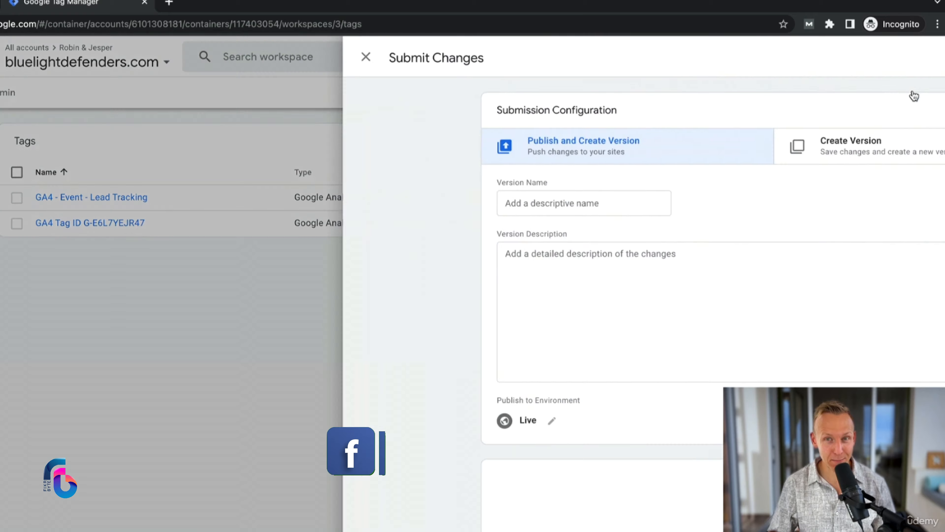
{"action": "left_click", "coordinate": [579, 201]}
{"action": "type", "text": "Added lead trackin"}
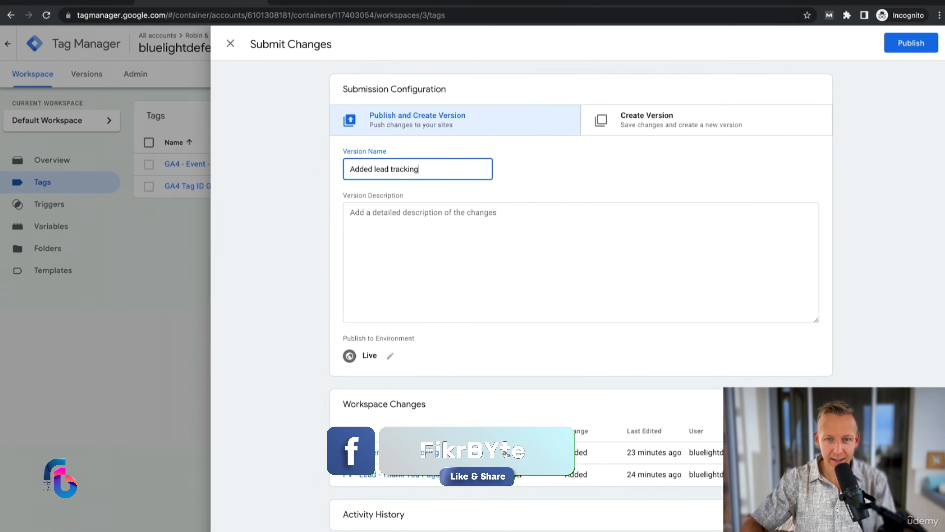
{"action": "type", "text": "g"}
{"action": "left_click", "coordinate": [911, 42]}
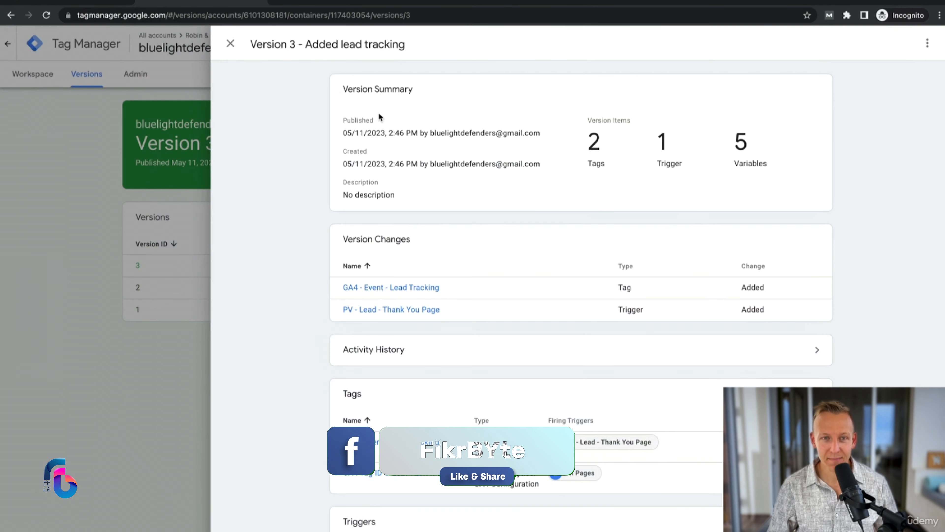
{"action": "left_click", "coordinate": [231, 44]}
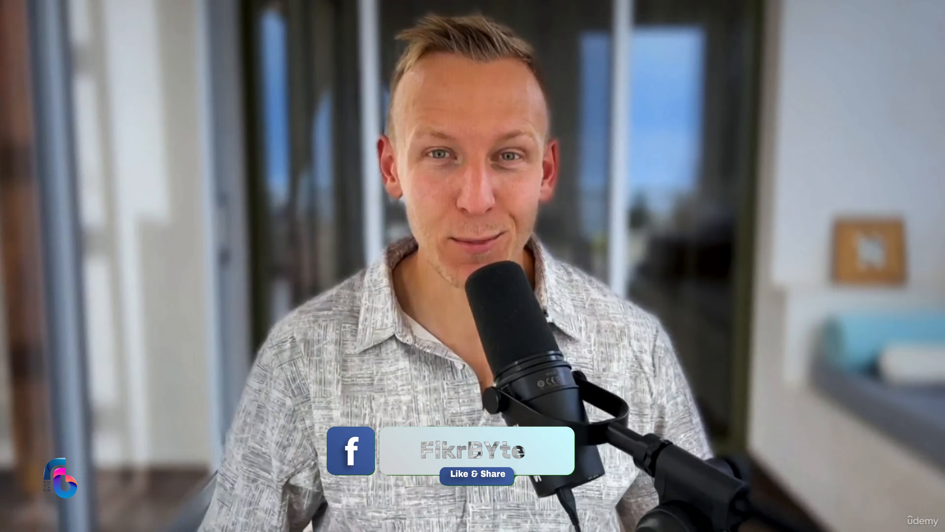